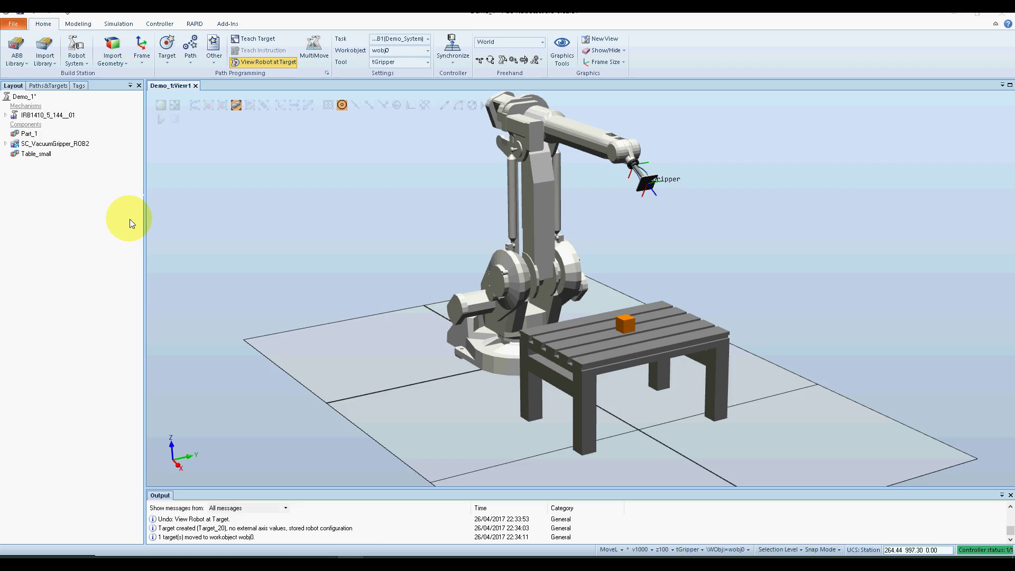
Switch back to the RobotStudio station and select Table_small in the Layout tree.
{"action": "key", "text": "super+Tab"}
{"action": "left_click", "coordinate": [213, 266]}
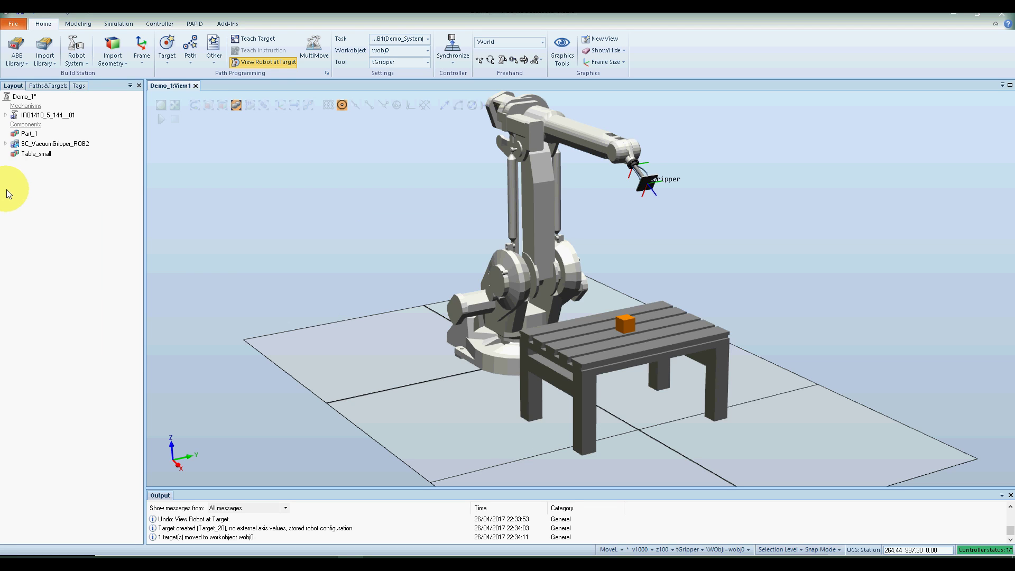
{"action": "left_click", "coordinate": [36, 153]}
{"action": "right_click", "coordinate": [36, 159]}
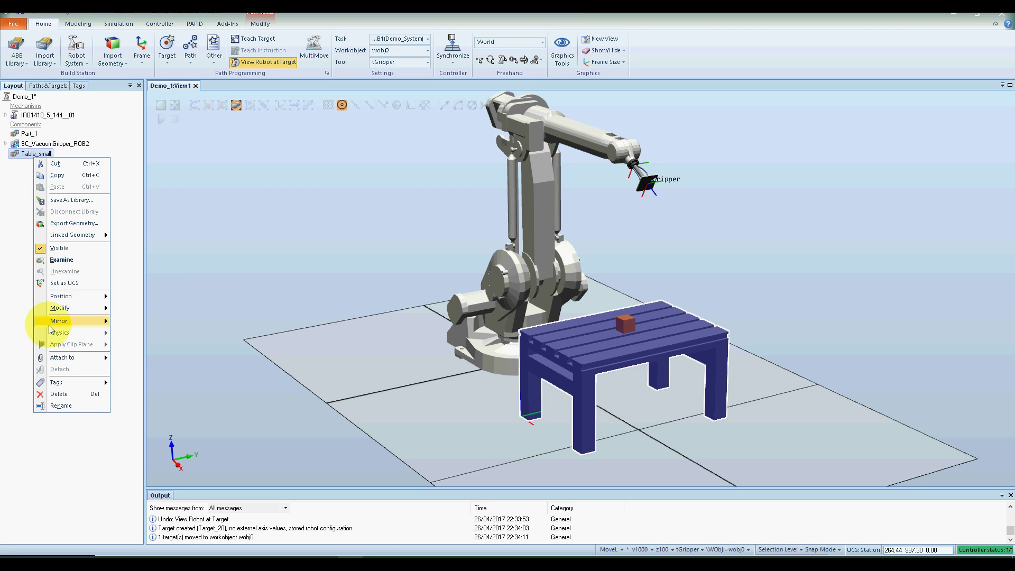
{"action": "left_click", "coordinate": [66, 297]}
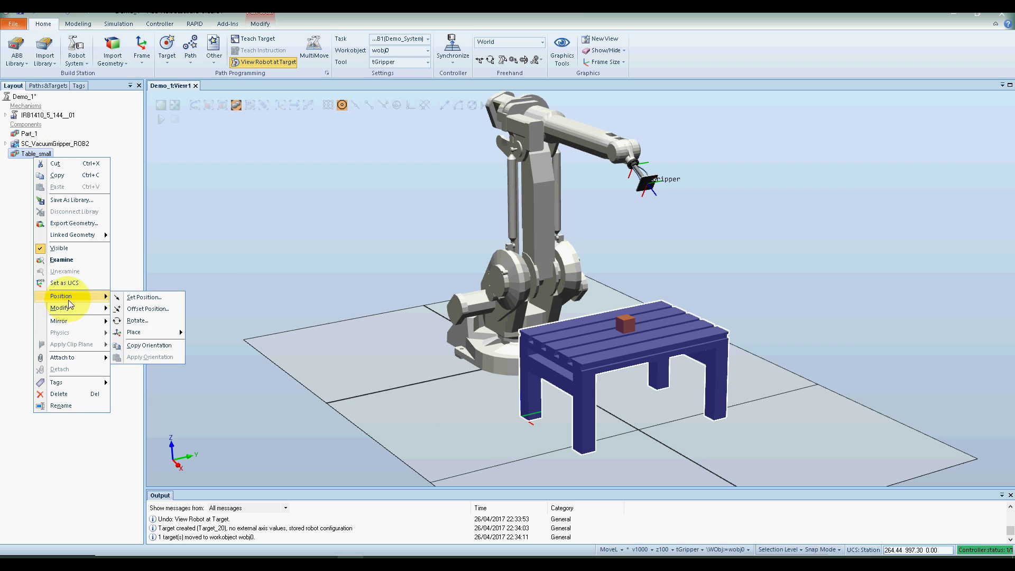
{"action": "left_click", "coordinate": [132, 299]}
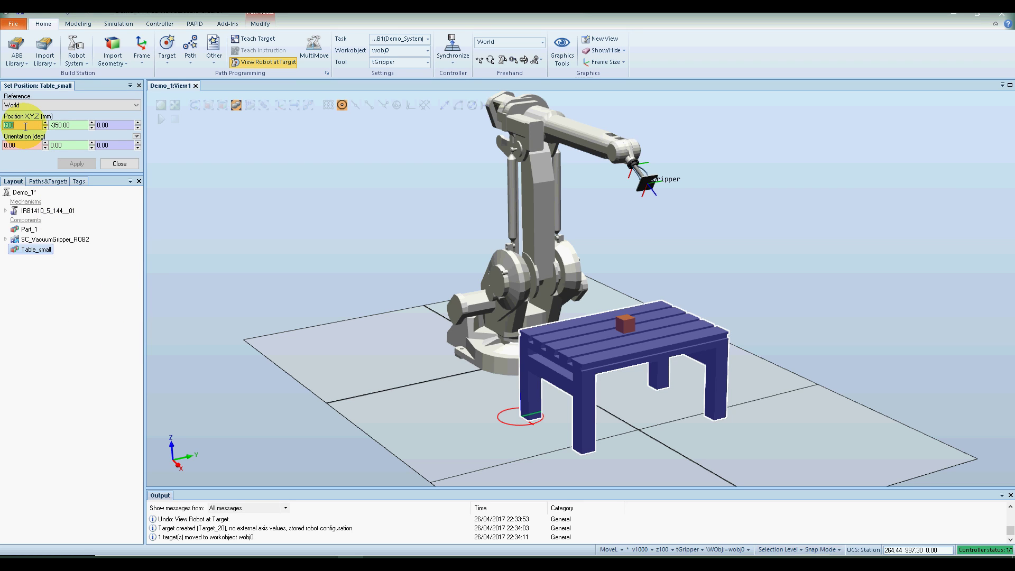
{"action": "left_click", "coordinate": [73, 125]}
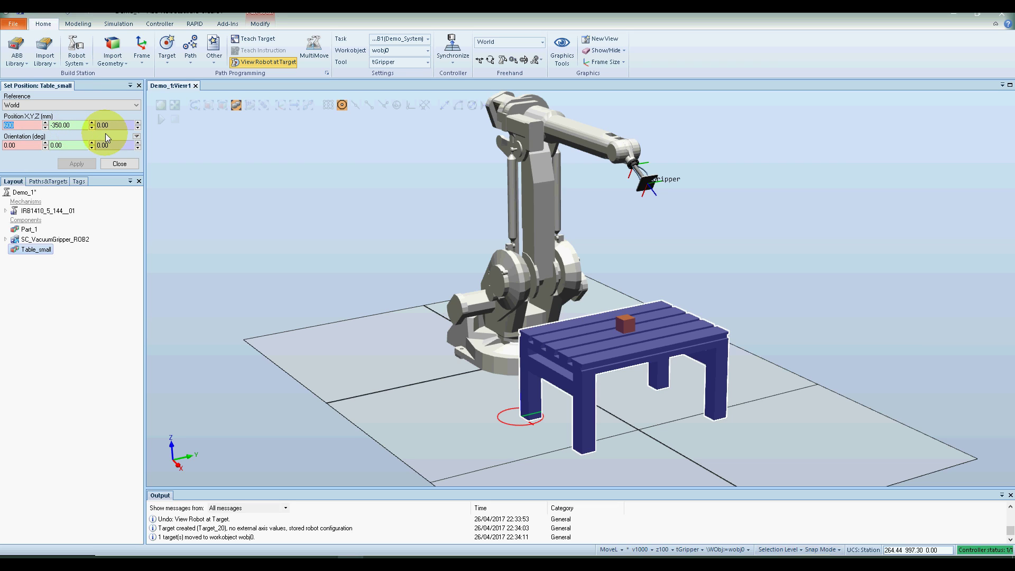
{"action": "left_click", "coordinate": [114, 164]}
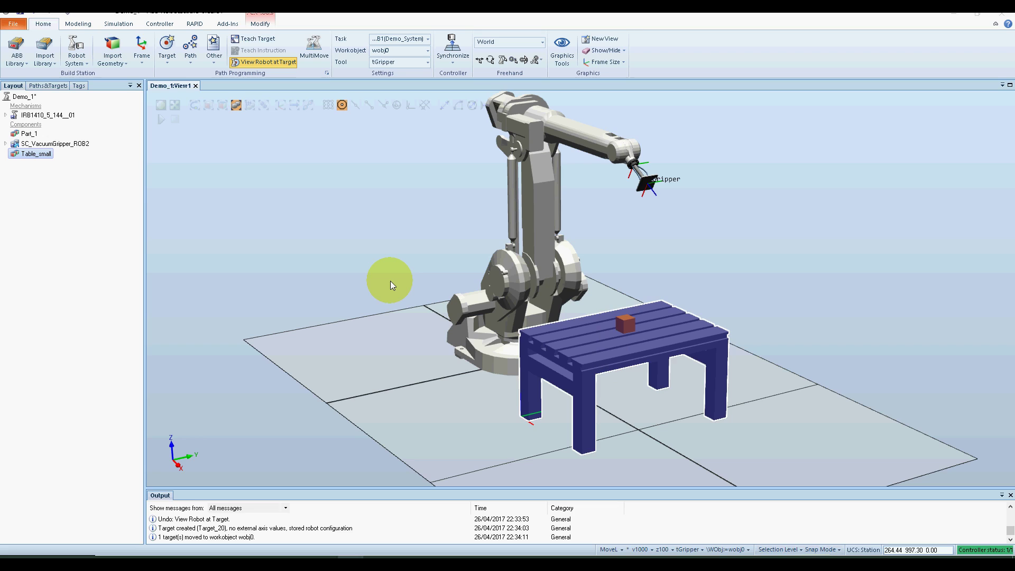
{"action": "left_click", "coordinate": [326, 226]}
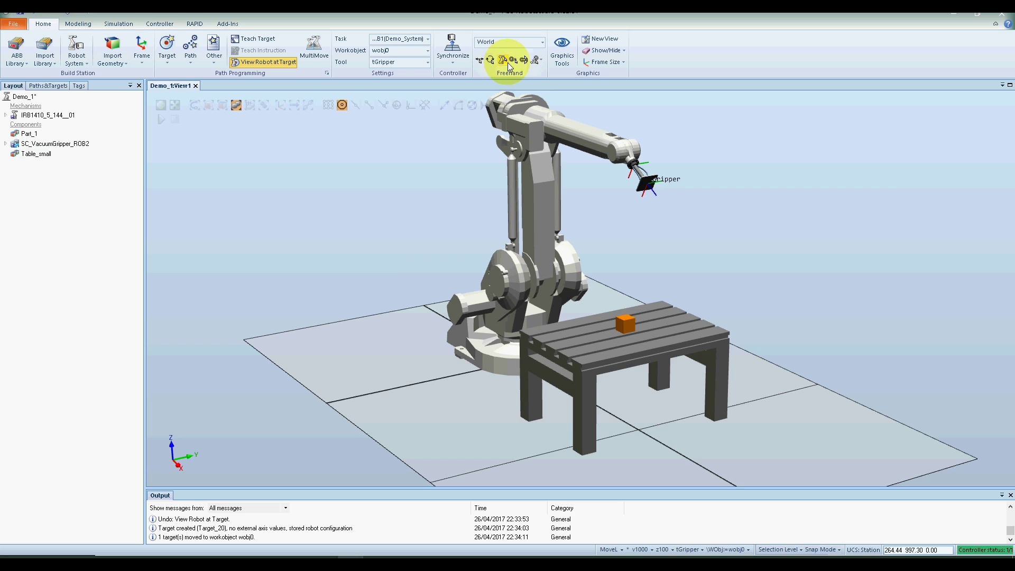
Jog the IRB1410 tool linearly down toward the table and slightly along X.
{"action": "left_click", "coordinate": [512, 63]}
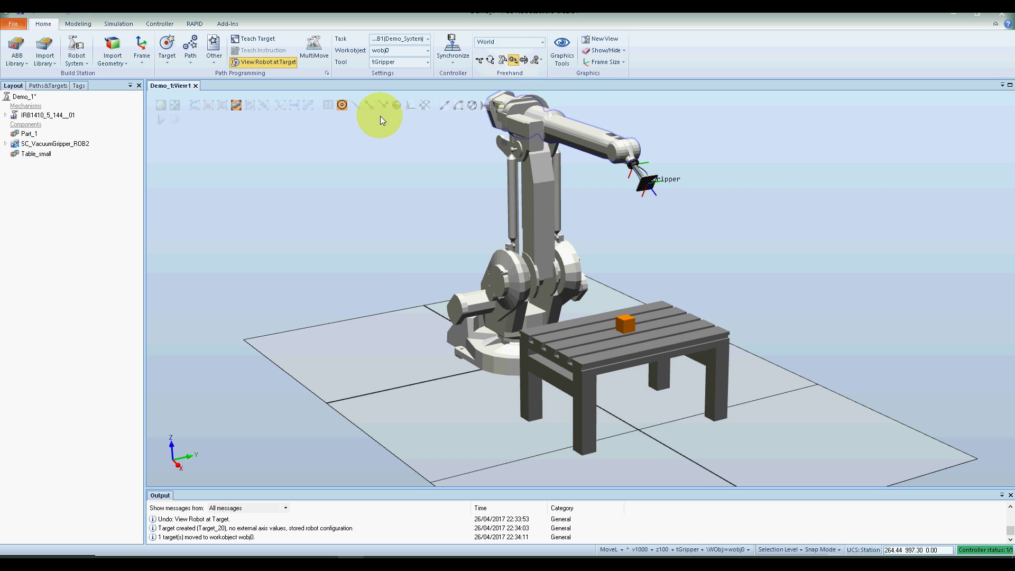
{"action": "left_click", "coordinate": [592, 140]}
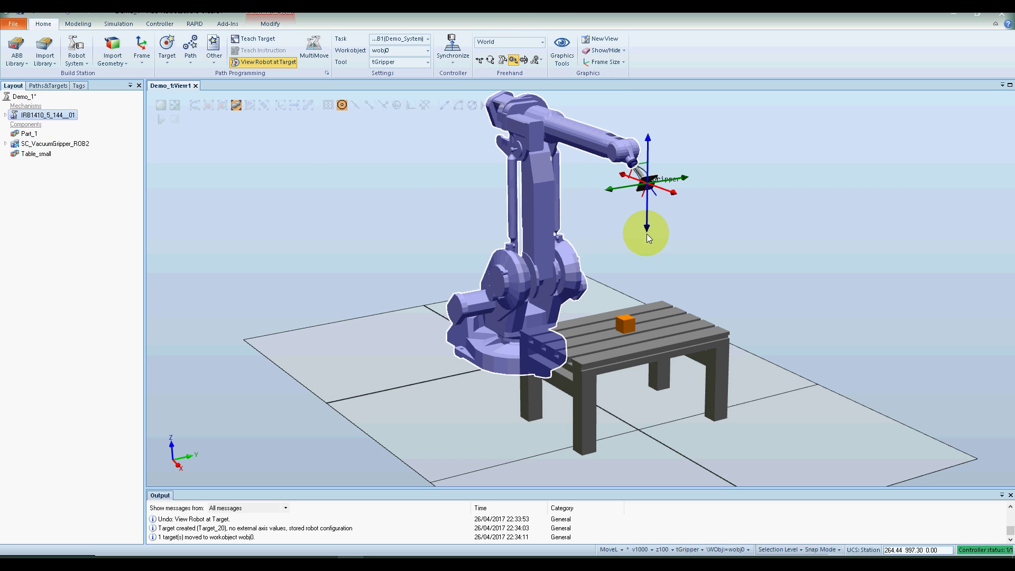
{"action": "left_click_drag", "start_coordinate": [645, 228], "coordinate": [611, 227]}
{"action": "left_click_drag", "start_coordinate": [628, 276], "coordinate": [665, 270]}
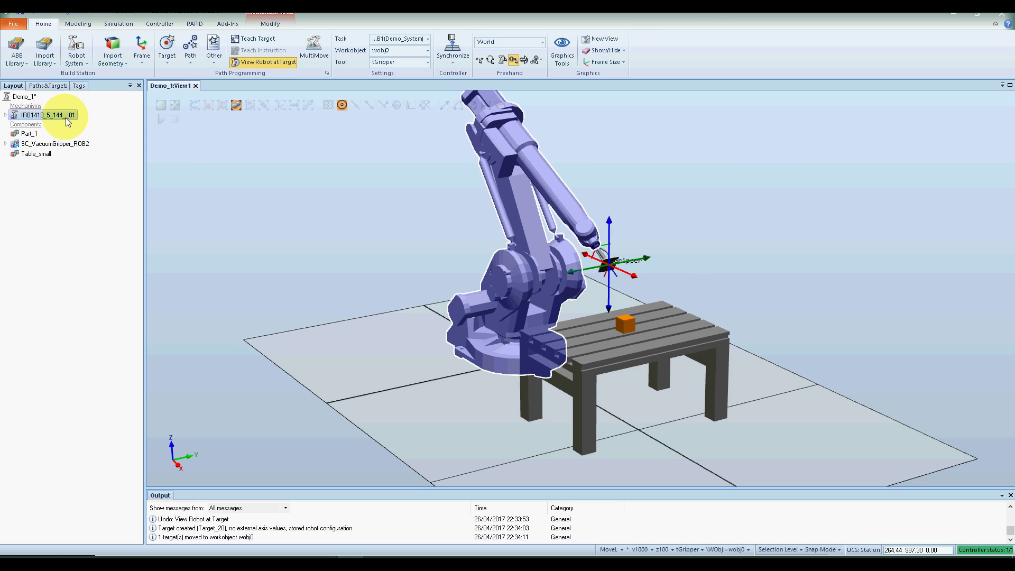
Return the IRB1410 robot to its home pose.
{"action": "left_click", "coordinate": [69, 165]}
{"action": "right_click", "coordinate": [43, 112]}
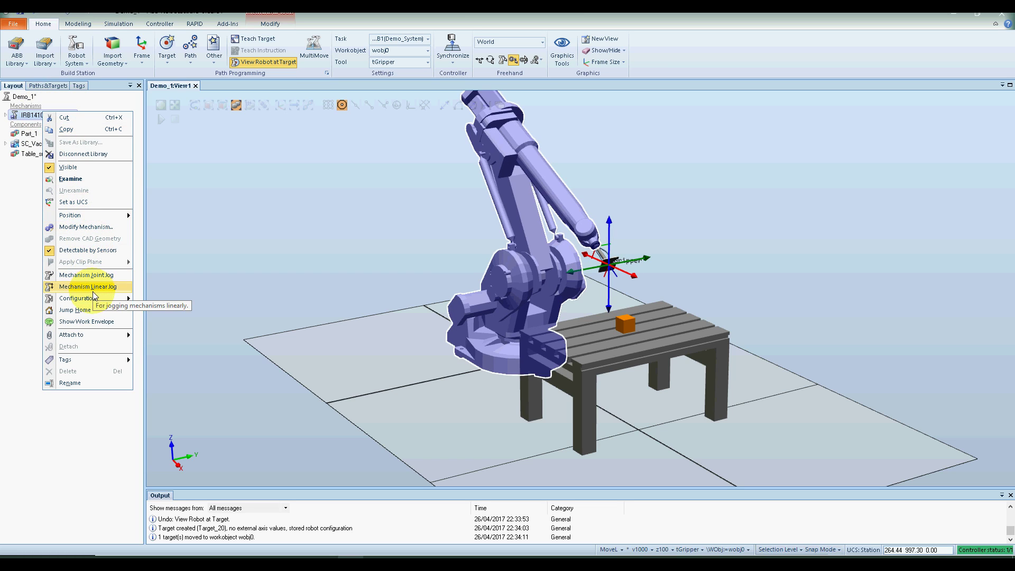
{"action": "left_click", "coordinate": [86, 312]}
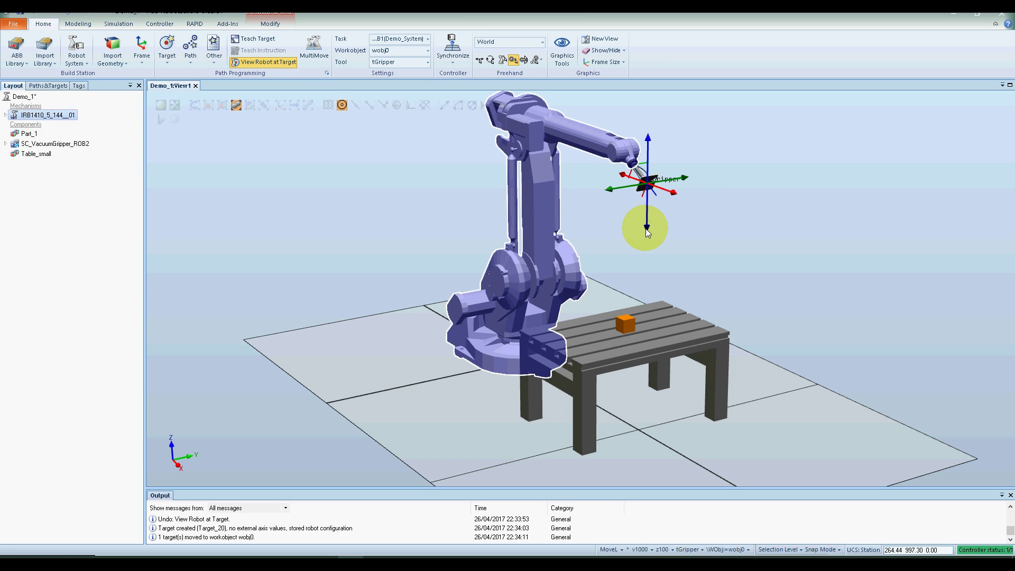
Lower the tool again and rotate the gripper to point straight down.
{"action": "left_click", "coordinate": [647, 233]}
{"action": "mouse_move", "coordinate": [647, 233]}
{"action": "left_mouse_down"}
{"action": "mouse_move", "coordinate": [644, 289]}
{"action": "mouse_move", "coordinate": [611, 242]}
{"action": "mouse_move", "coordinate": [630, 233]}
{"action": "left_mouse_up"}
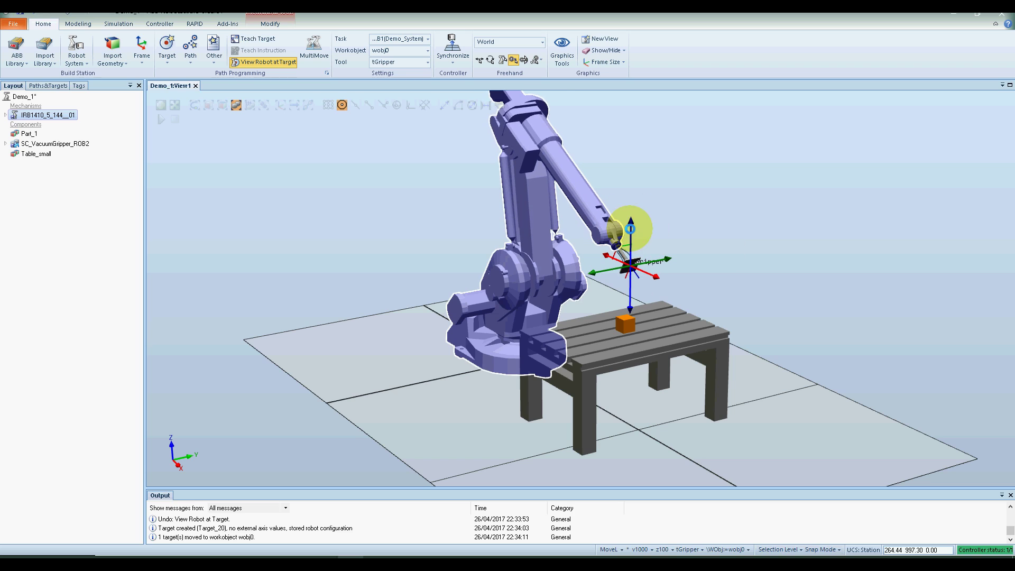
{"action": "left_click", "coordinate": [523, 61]}
{"action": "mouse_move", "coordinate": [659, 232]}
{"action": "left_mouse_down"}
{"action": "mouse_move", "coordinate": [656, 250]}
{"action": "mouse_move", "coordinate": [660, 192]}
{"action": "mouse_move", "coordinate": [708, 261]}
{"action": "left_mouse_up"}
{"action": "left_click", "coordinate": [759, 209]}
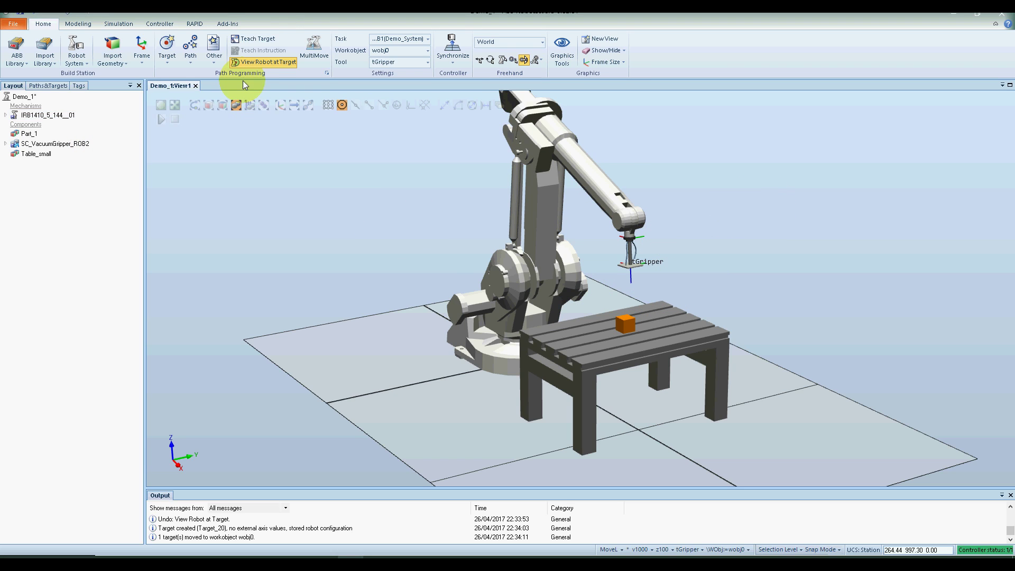
Teach Target_10 at the gripper's current pose and zoom in on the cube.
{"action": "left_click", "coordinate": [393, 75]}
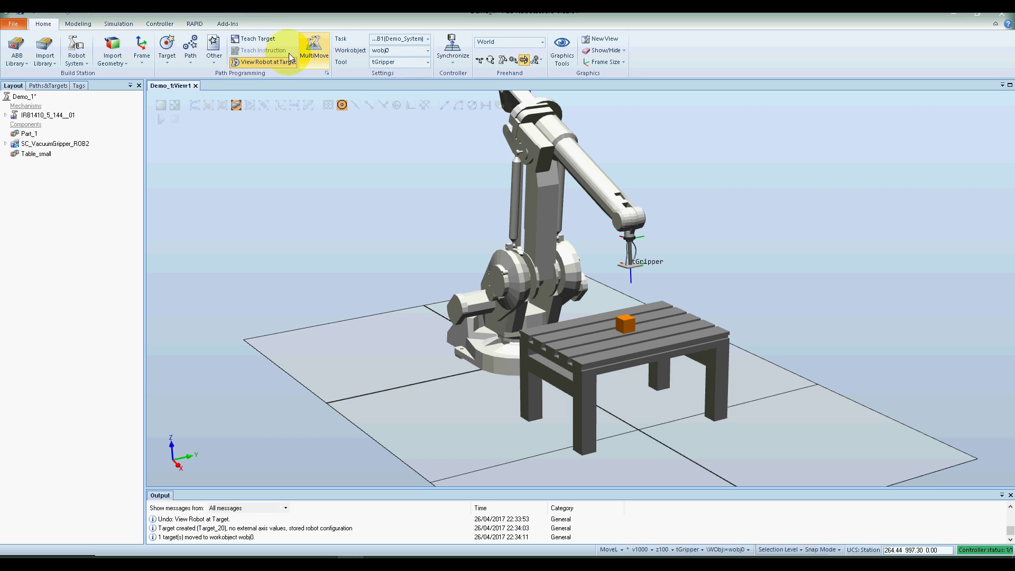
{"action": "left_click", "coordinate": [251, 44]}
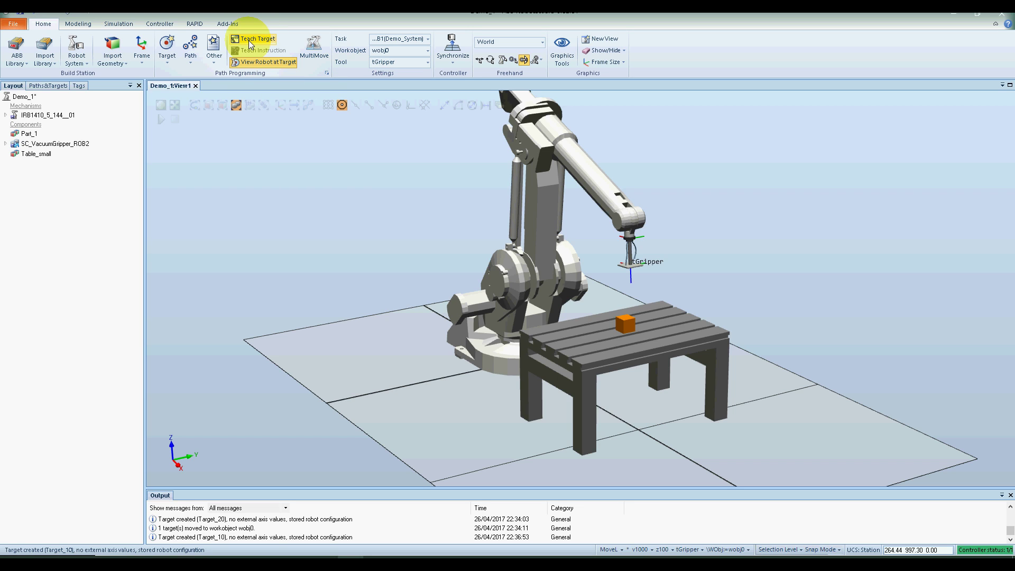
{"action": "scroll", "coordinate": [662, 331], "scroll_direction": "up", "scroll_amount": 5}
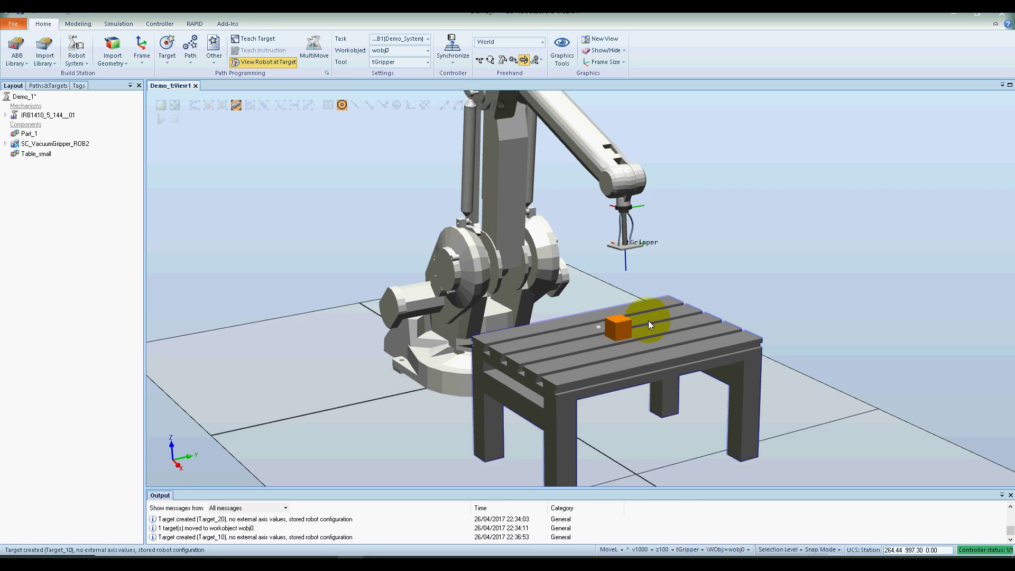
{"action": "scroll", "coordinate": [636, 316], "scroll_direction": "up", "scroll_amount": 5}
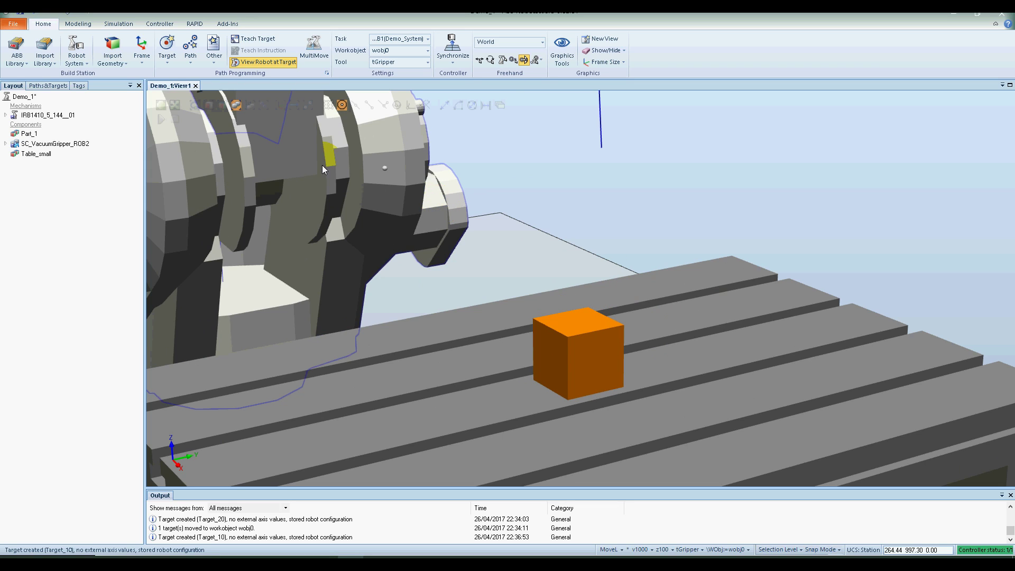
Create Target_20 on the cube's top face at 850, 30, 460 mm.
{"action": "left_click", "coordinate": [166, 59]}
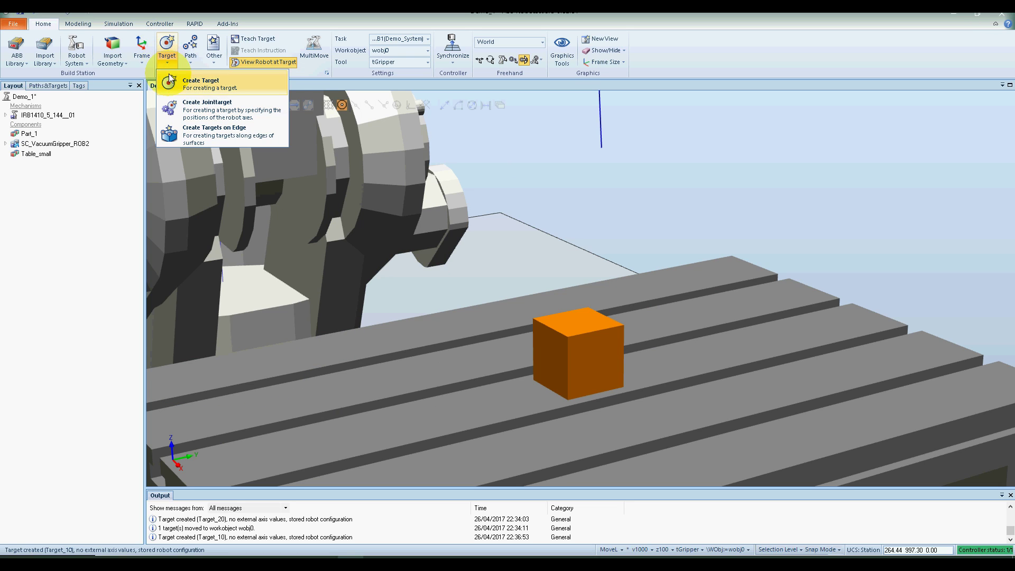
{"action": "left_click", "coordinate": [168, 78]}
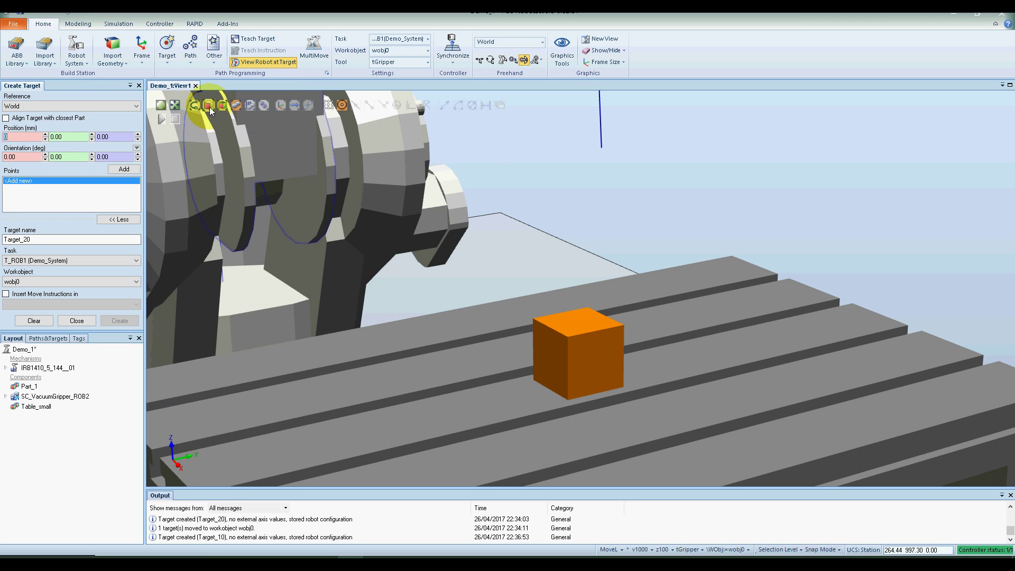
{"action": "left_click", "coordinate": [209, 106]}
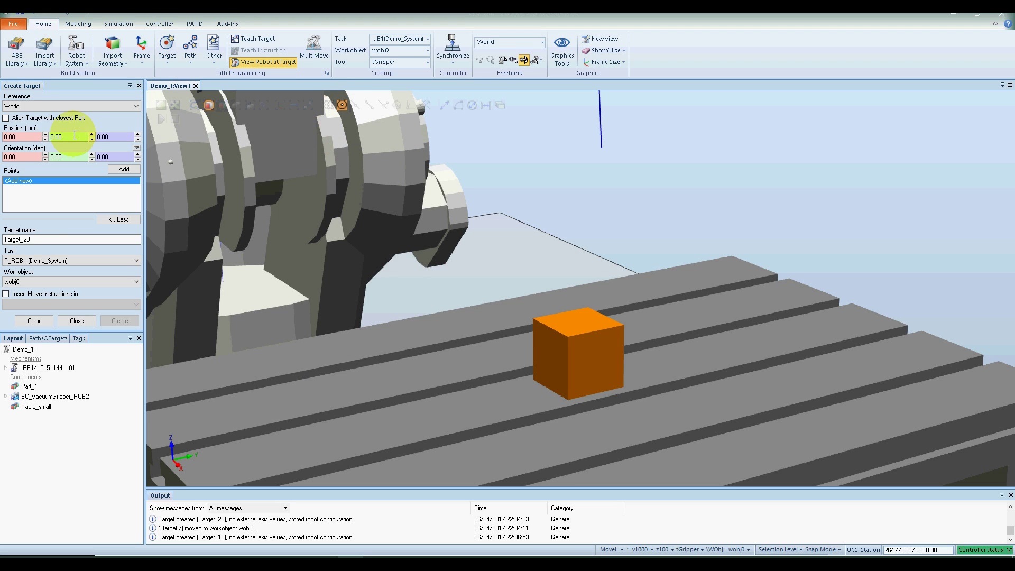
{"action": "left_click", "coordinate": [23, 136]}
{"action": "double_click", "coordinate": [22, 136]}
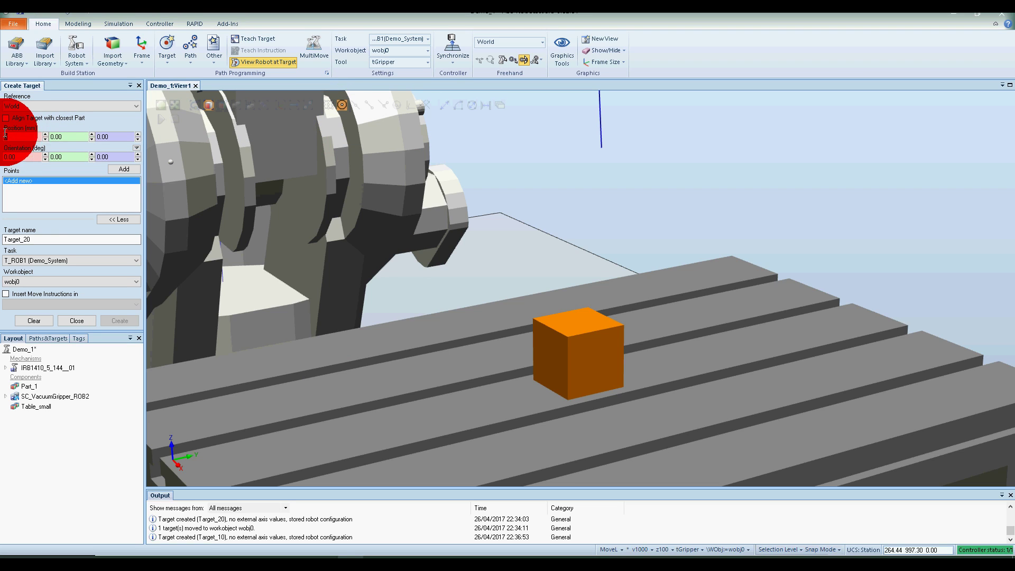
{"action": "double_click", "coordinate": [19, 137]}
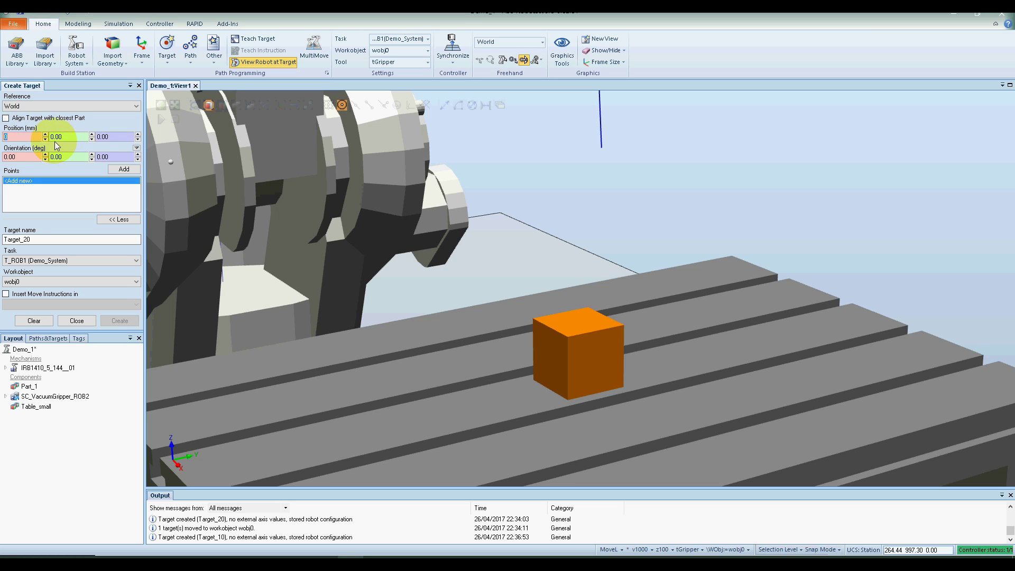
{"action": "left_click", "coordinate": [586, 314]}
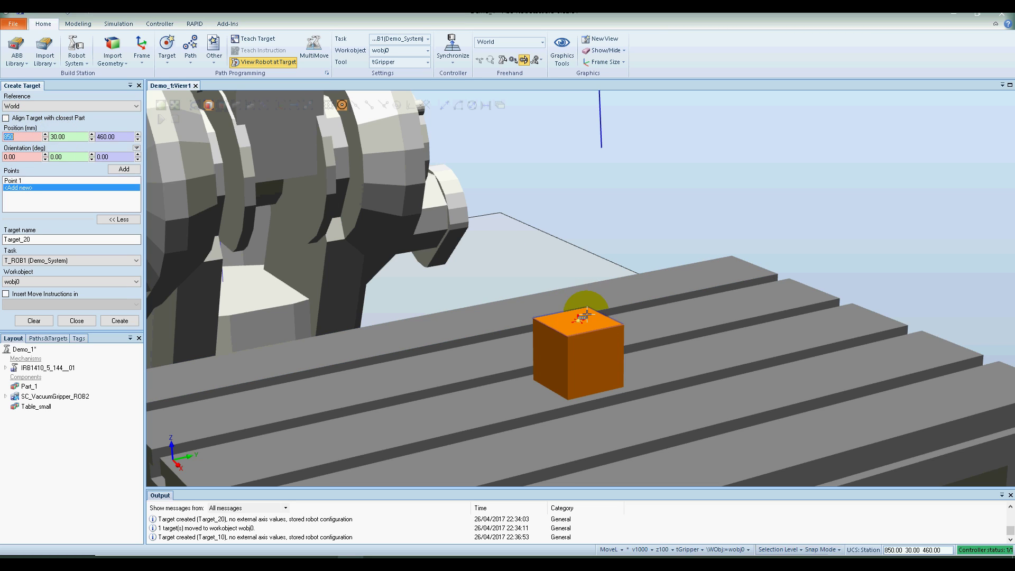
{"action": "left_click", "coordinate": [109, 321]}
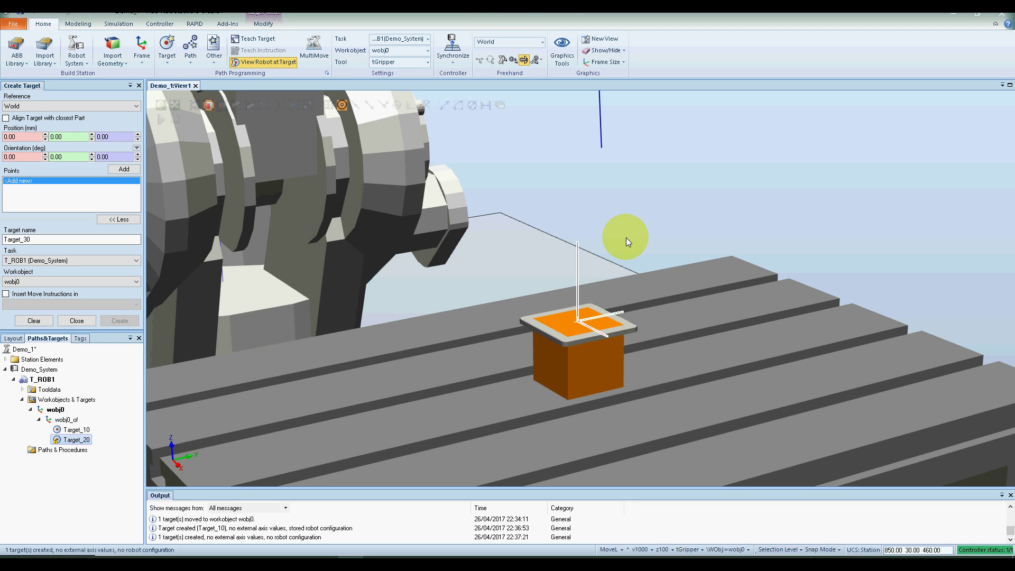
{"action": "left_click", "coordinate": [893, 214]}
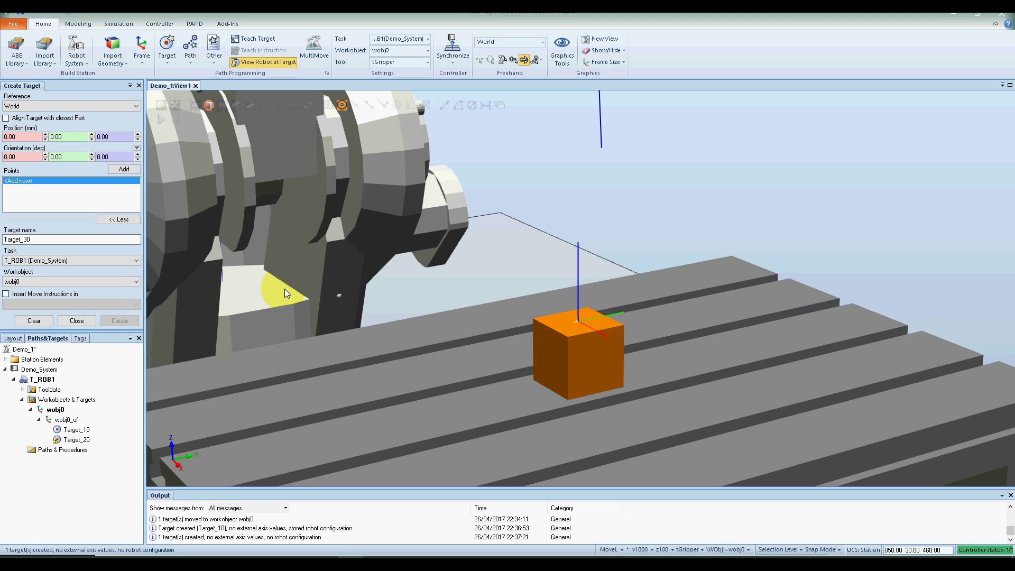
Close target creation and preview the robot at Target_20, which is reported out of reach.
{"action": "left_click", "coordinate": [76, 320]}
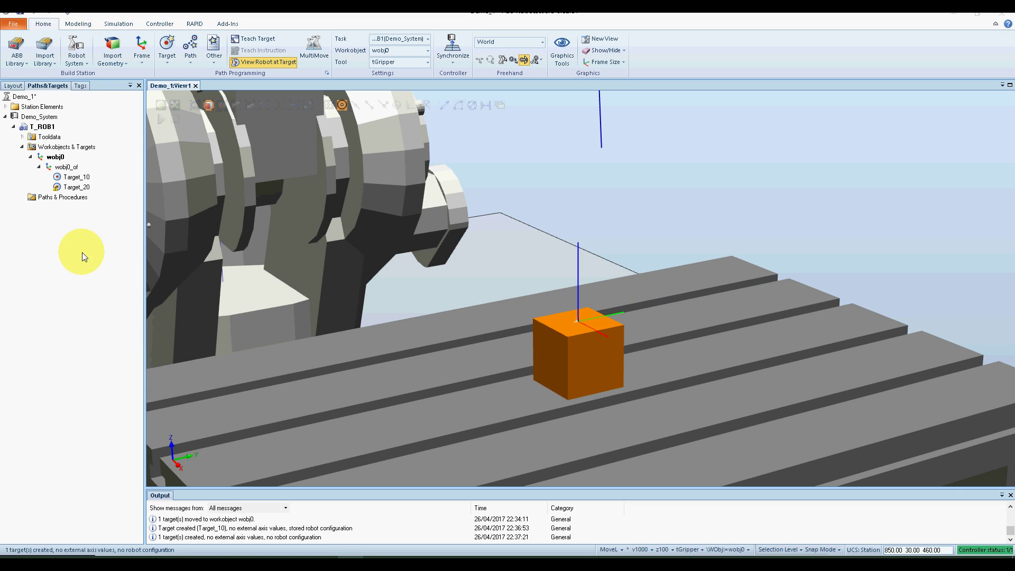
{"action": "right_click", "coordinate": [73, 188]}
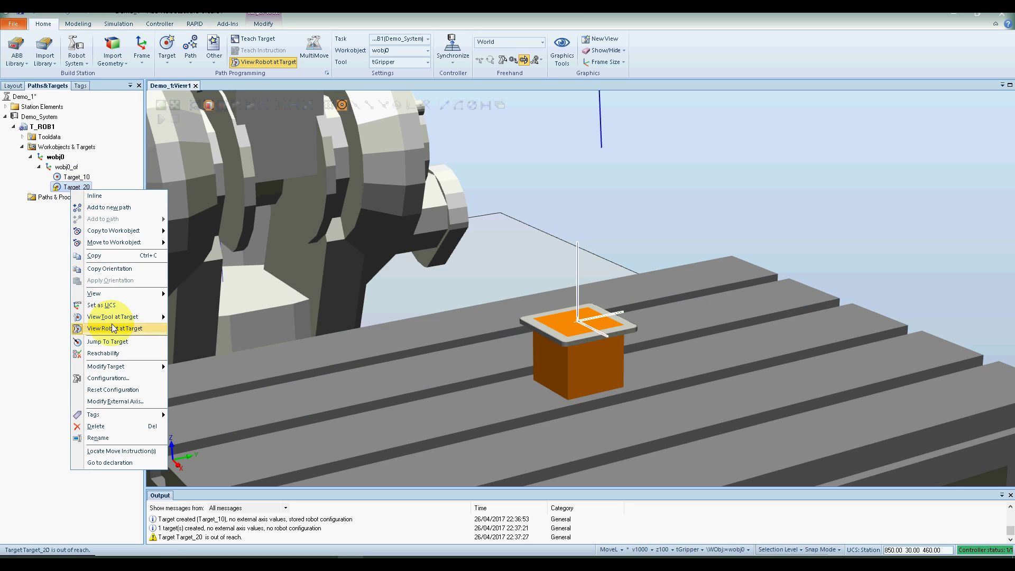
{"action": "mouse_move", "coordinate": [127, 316]}
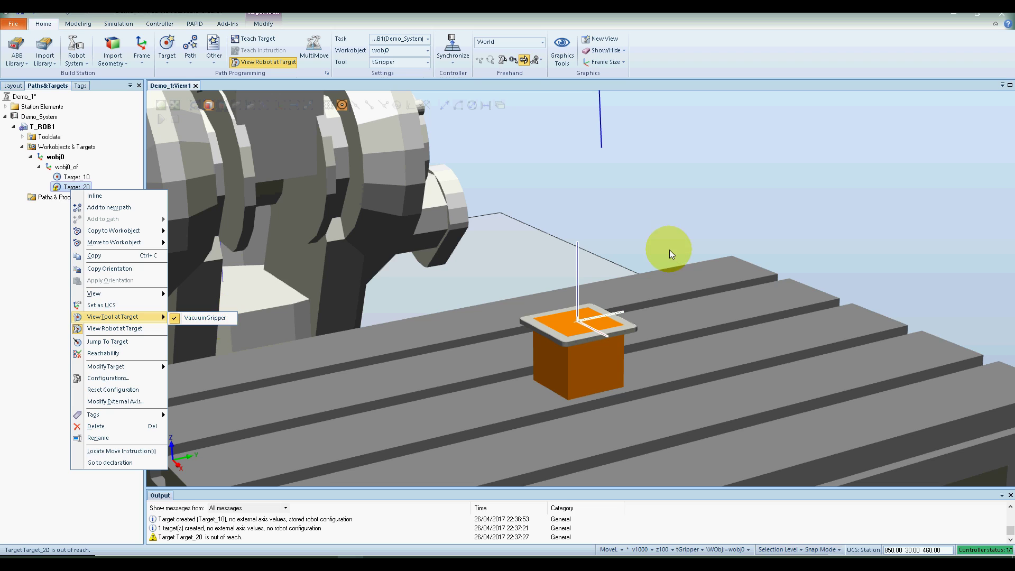
{"action": "left_click", "coordinate": [935, 180]}
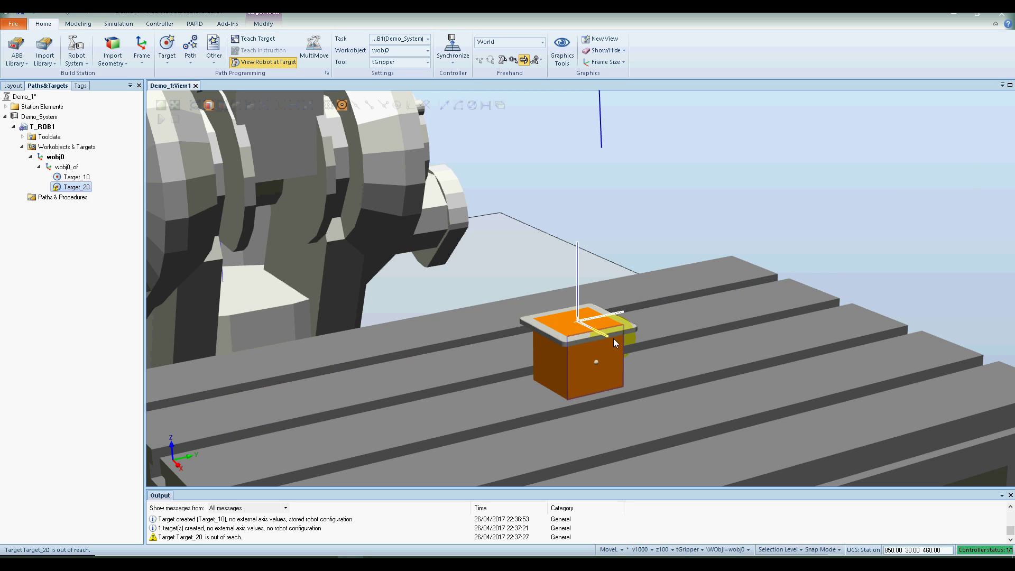
{"action": "left_click", "coordinate": [781, 227]}
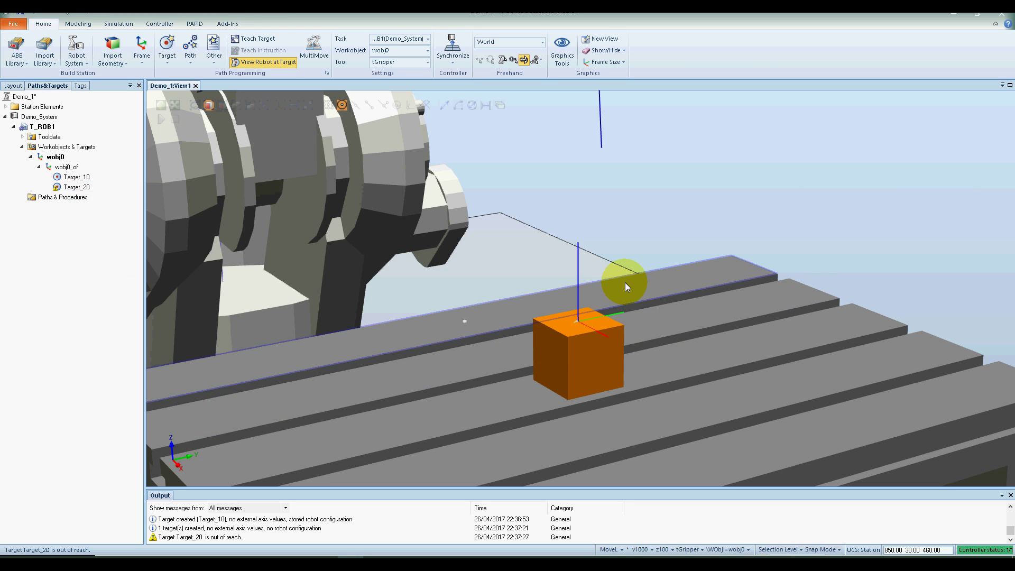
{"action": "scroll", "coordinate": [756, 216], "scroll_direction": "down", "scroll_amount": 8}
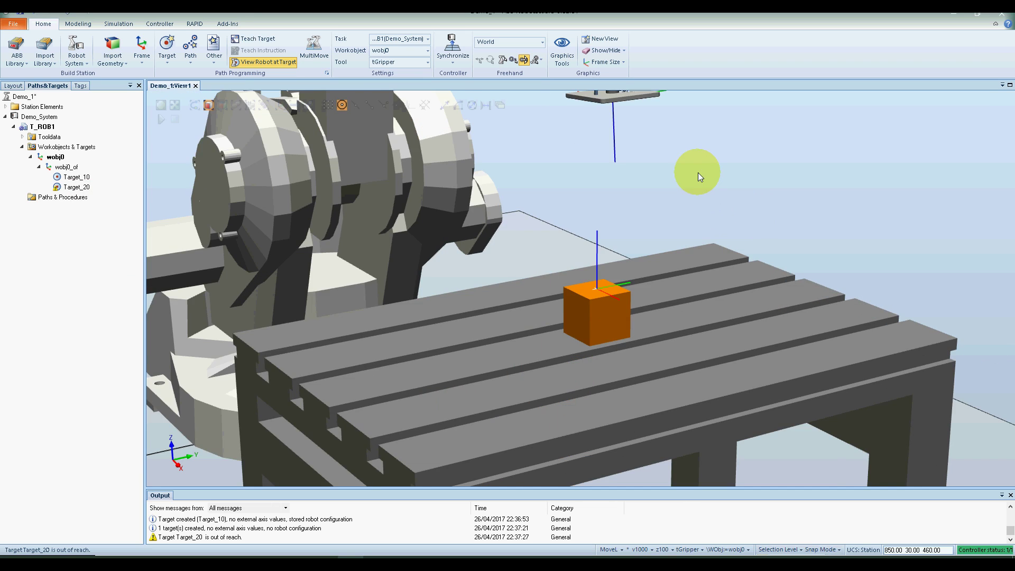
{"action": "scroll", "coordinate": [645, 194], "scroll_direction": "up", "scroll_amount": 1}
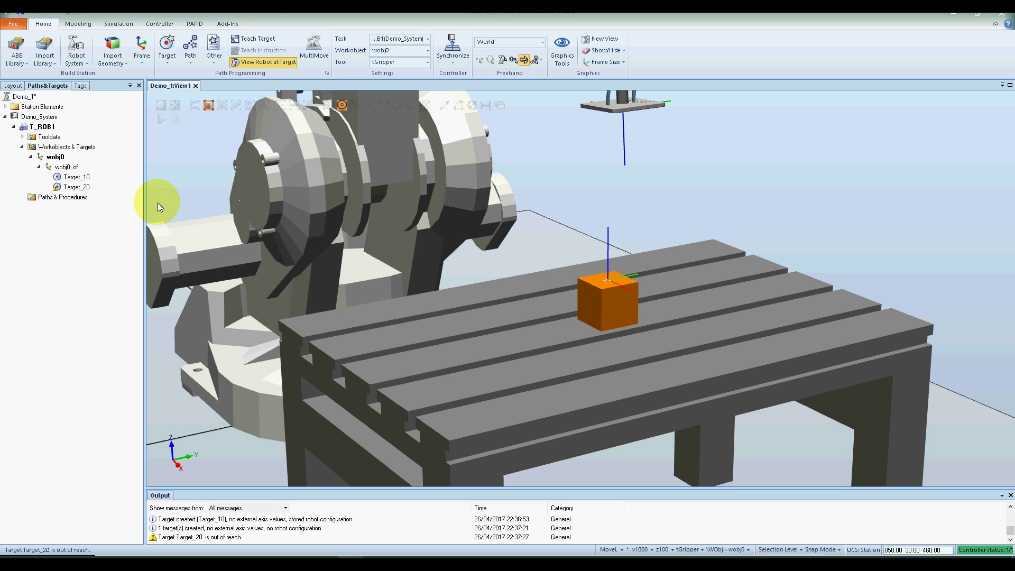
{"action": "left_click", "coordinate": [77, 188]}
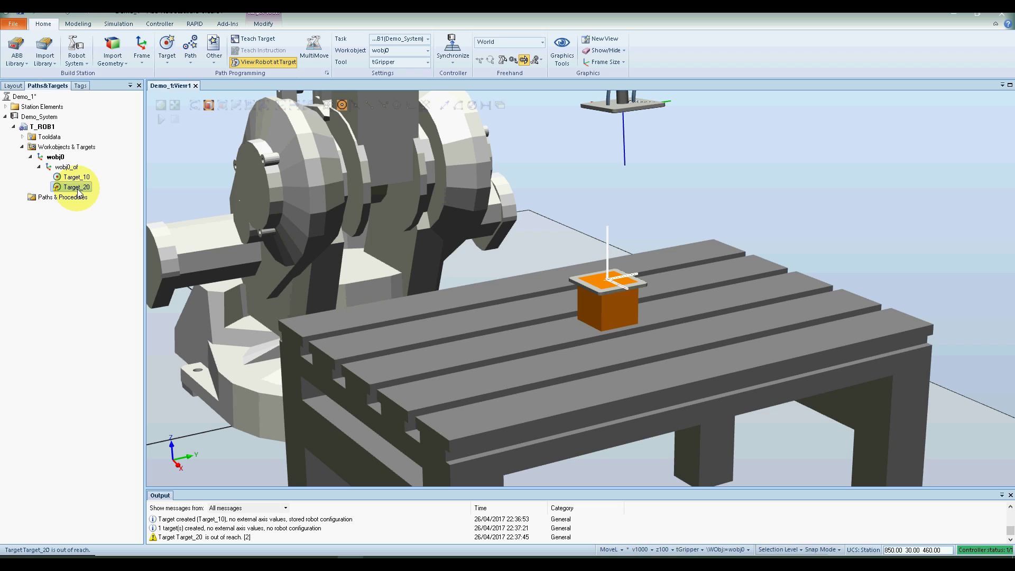
Rotate Target_20 by 90° about its local Y axis, applied twice.
{"action": "right_click", "coordinate": [58, 186]}
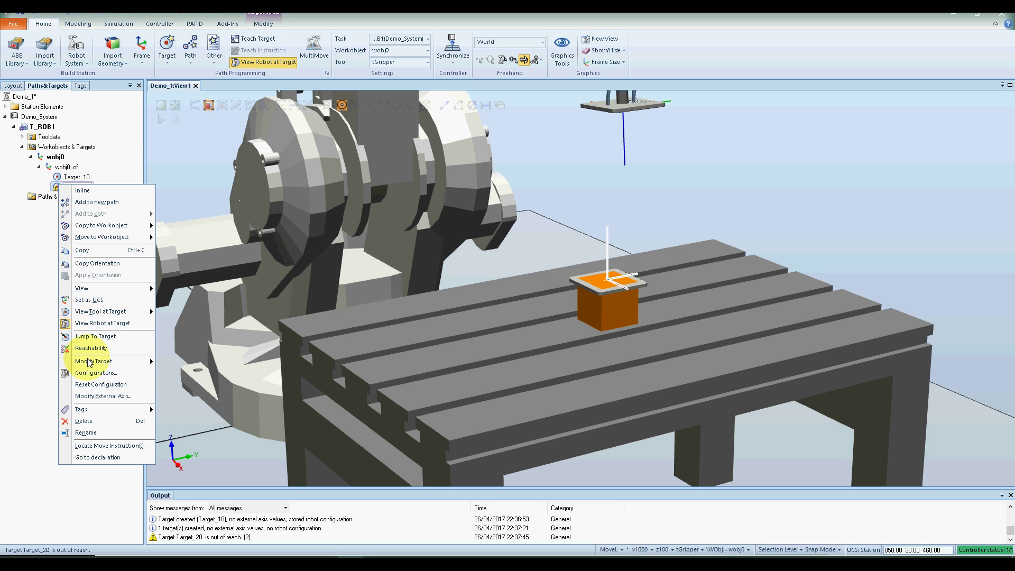
{"action": "mouse_move", "coordinate": [93, 364]}
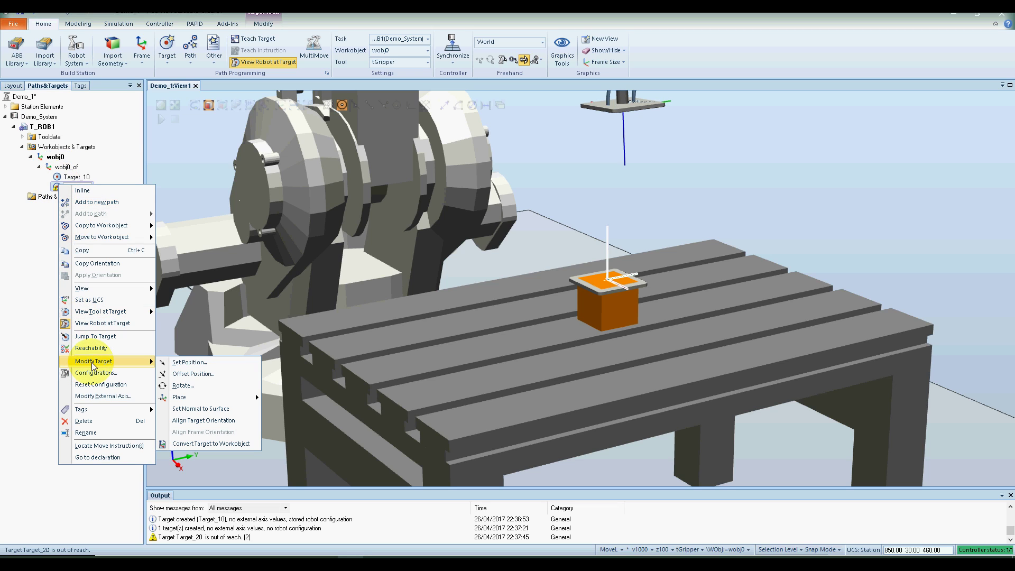
{"action": "left_click", "coordinate": [195, 389]}
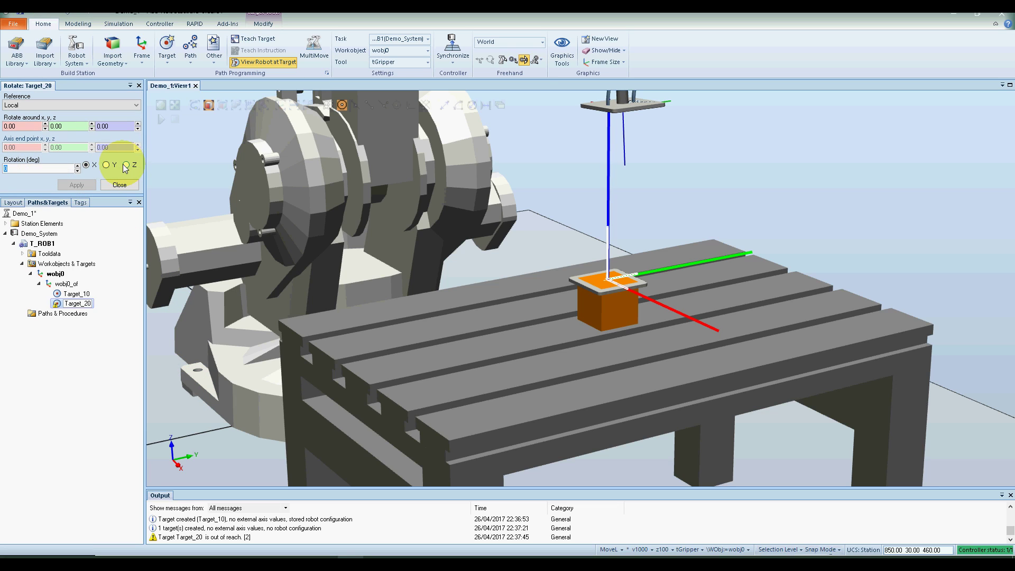
{"action": "left_click", "coordinate": [106, 164]}
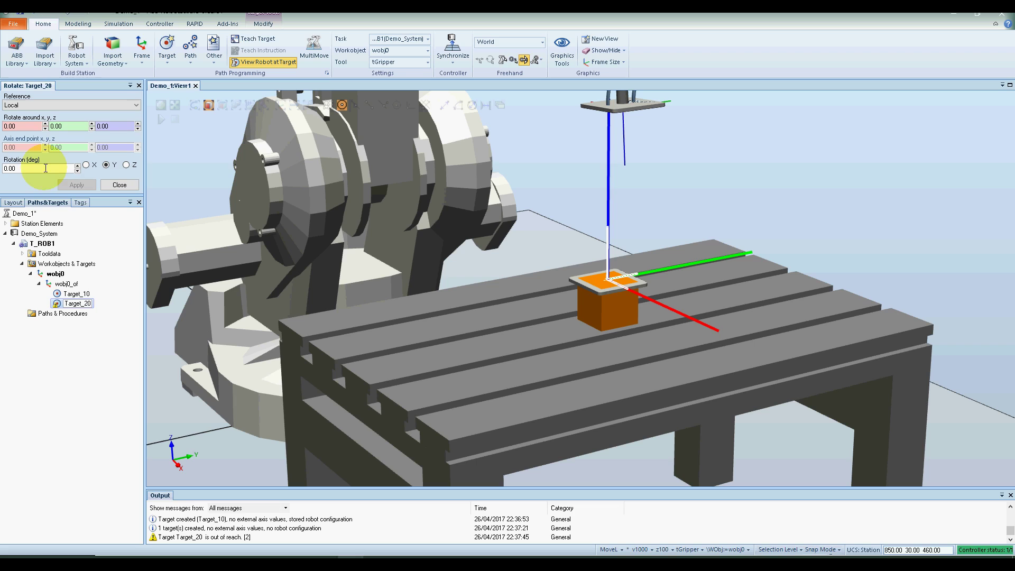
{"action": "left_click_drag", "start_coordinate": [46, 168], "coordinate": [21, 177]}
{"action": "type", "text": "0"}
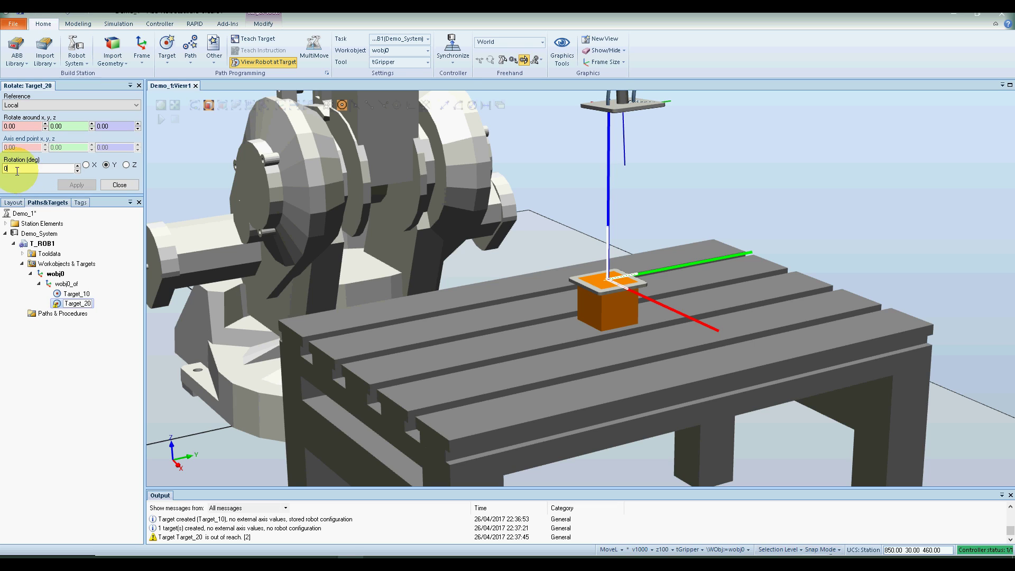
{"action": "double_click", "coordinate": [17, 171]}
{"action": "type", "text": "90"}
{"action": "key", "text": "Return"}
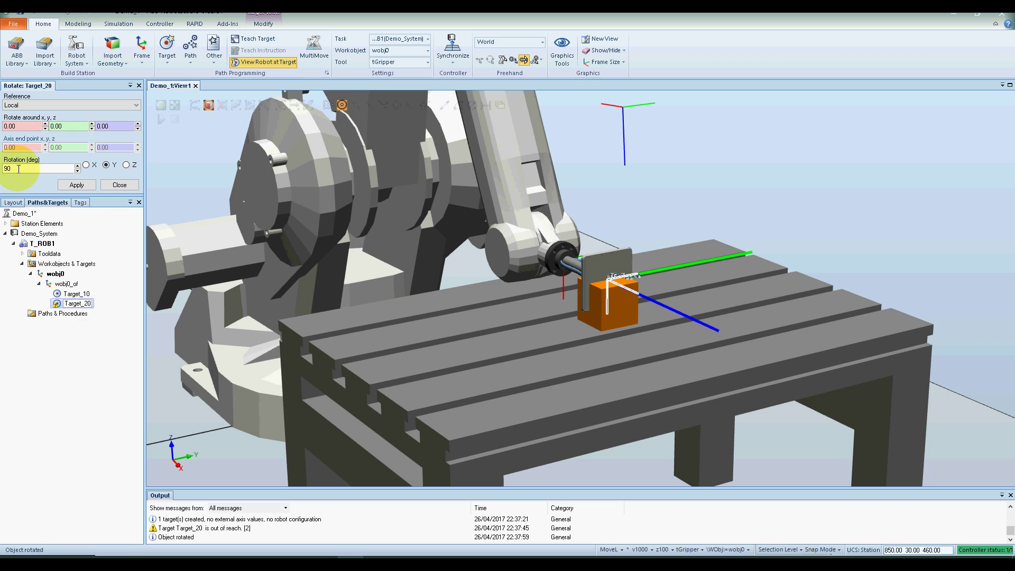
{"action": "key", "text": "Return"}
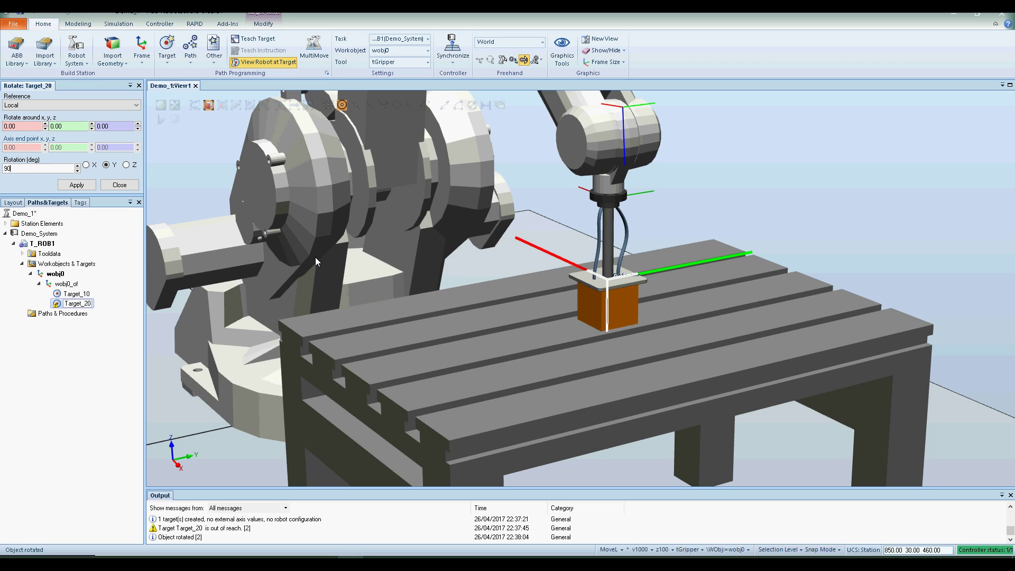
Close the rotation settings and switch View Robot at Target from Target_20 to Target_10.
{"action": "left_click", "coordinate": [119, 185]}
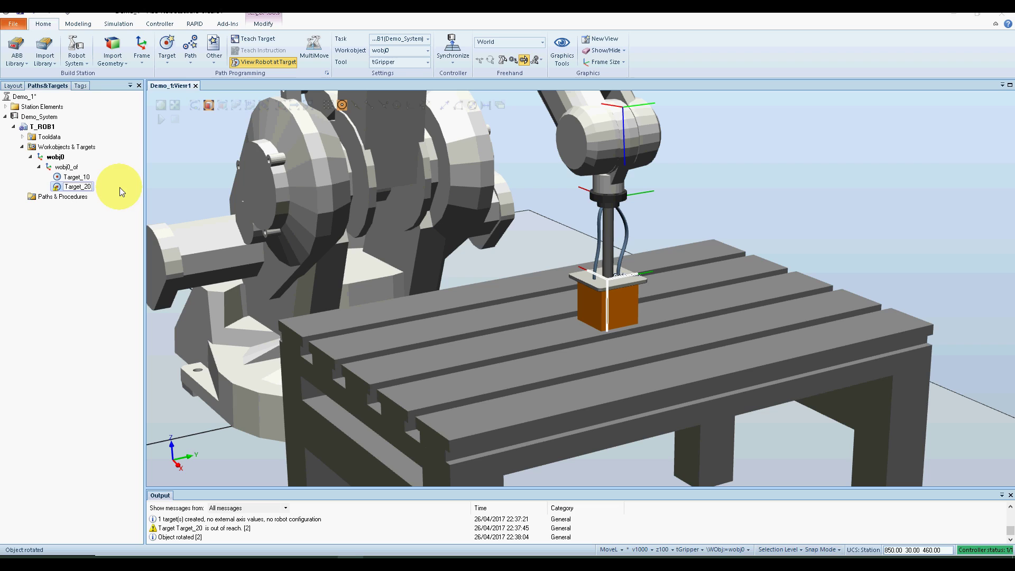
{"action": "right_click", "coordinate": [78, 187]}
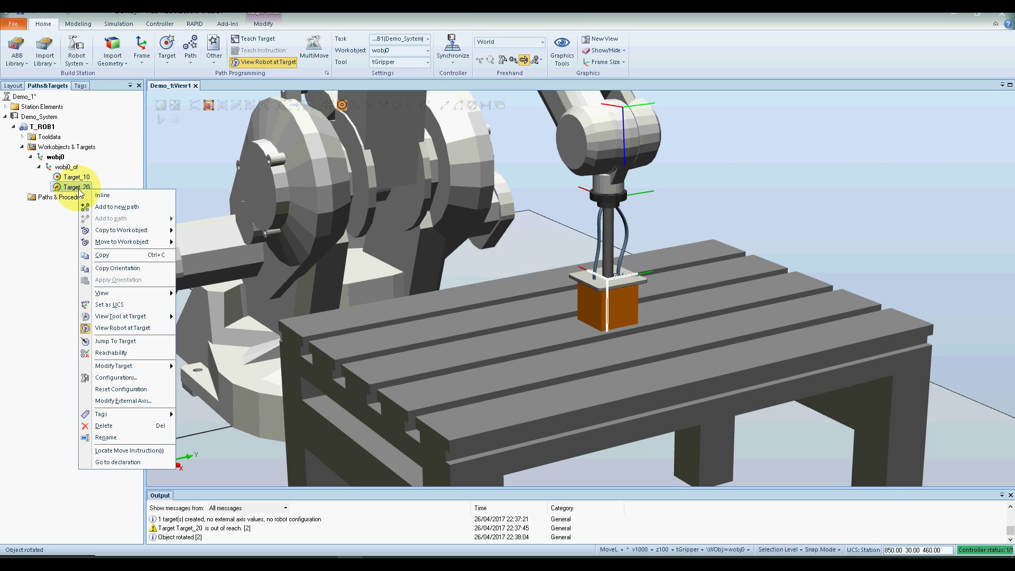
{"action": "left_click", "coordinate": [137, 328]}
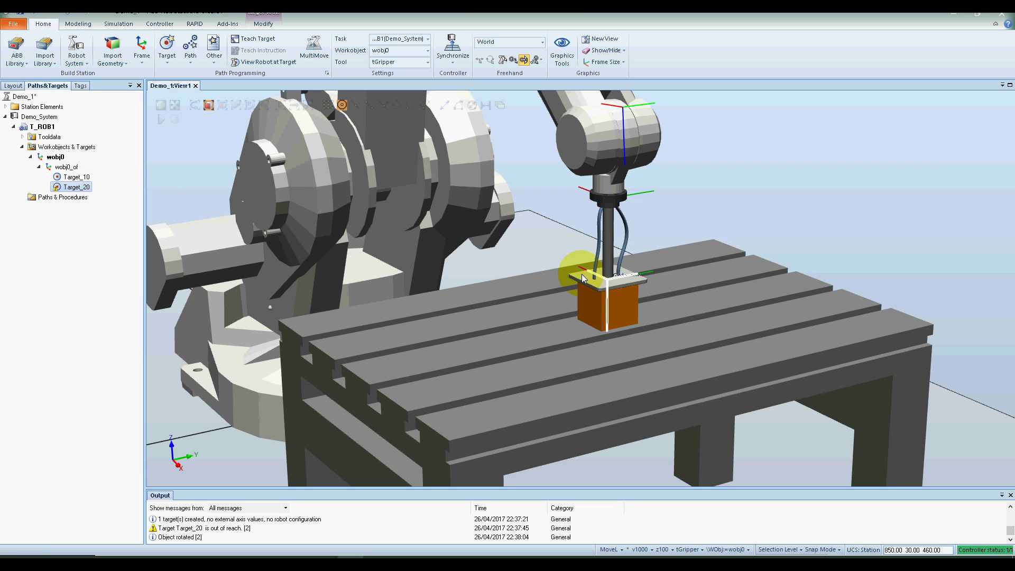
{"action": "left_click", "coordinate": [68, 178]}
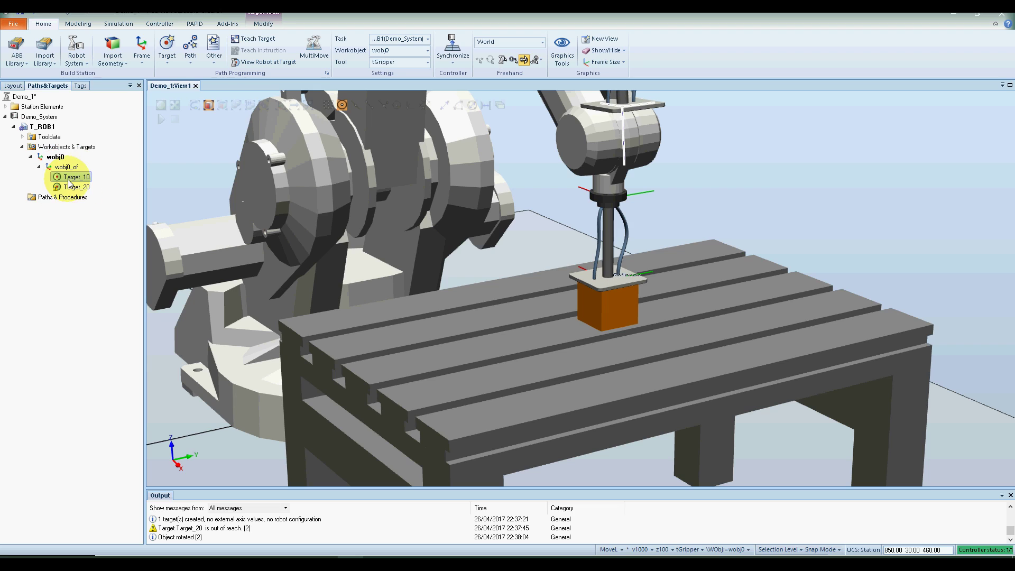
{"action": "right_click", "coordinate": [68, 180]}
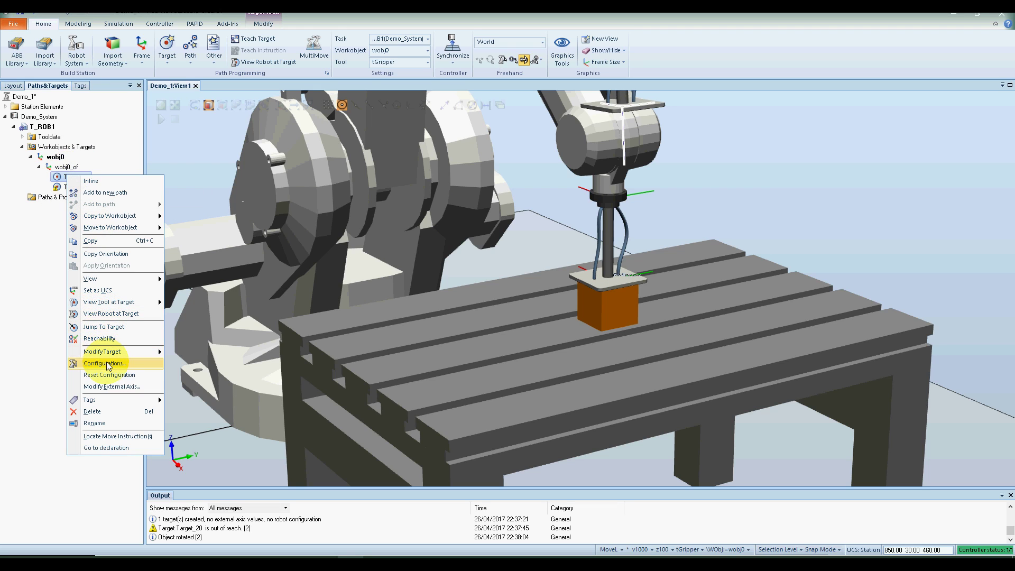
{"action": "left_click", "coordinate": [106, 315]}
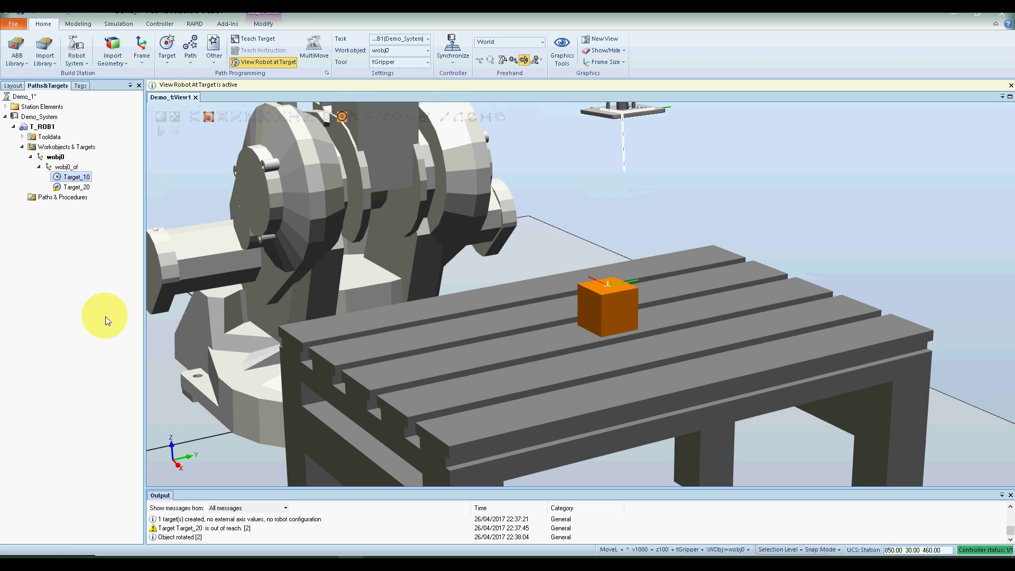
{"action": "left_click", "coordinate": [74, 176]}
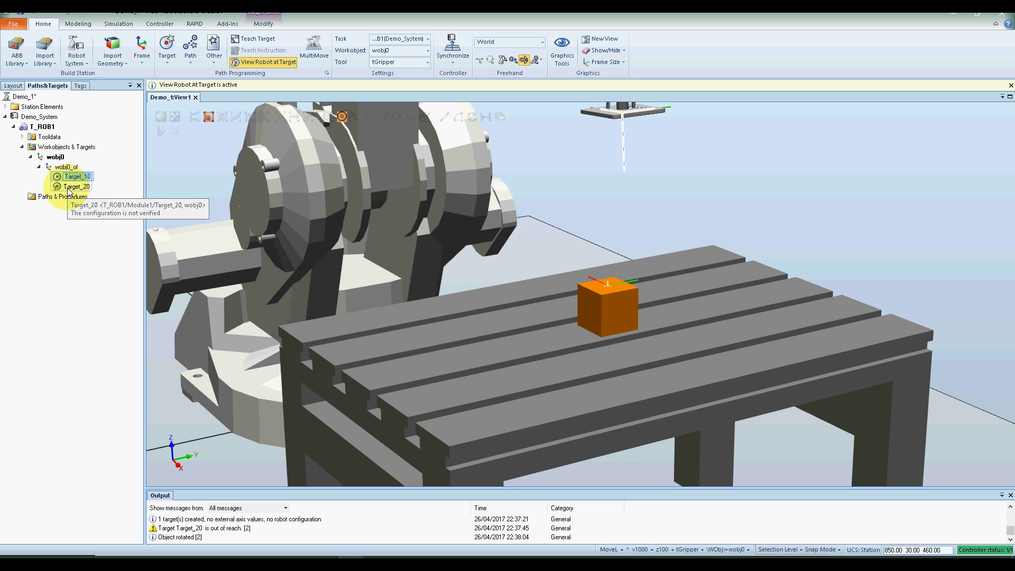
Turn View Robot at Target off and preview the gripper at Target_20 on the cube.
{"action": "left_click", "coordinate": [63, 181]}
{"action": "right_click", "coordinate": [62, 181]}
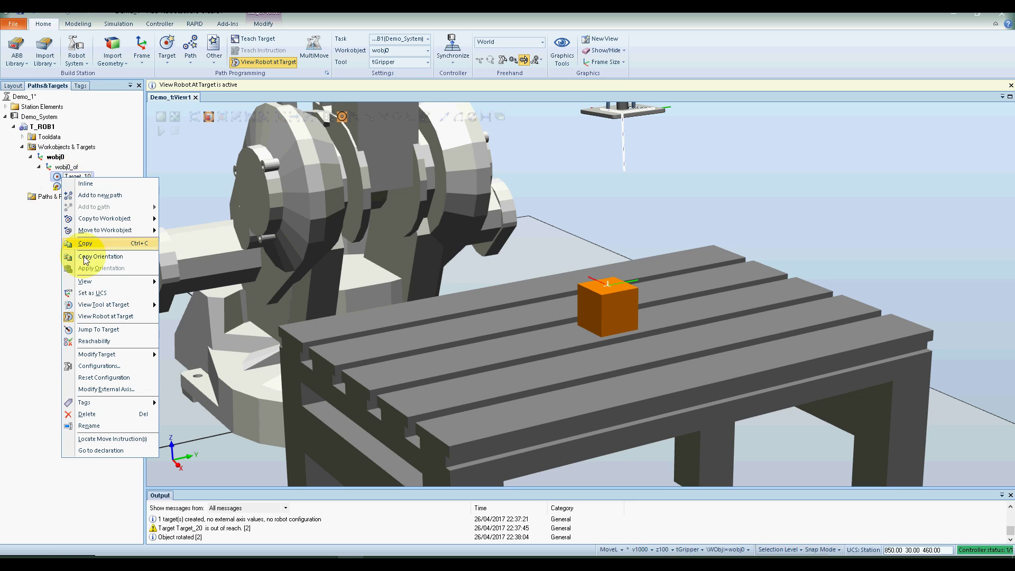
{"action": "left_click", "coordinate": [98, 319]}
{"action": "left_click", "coordinate": [77, 188]}
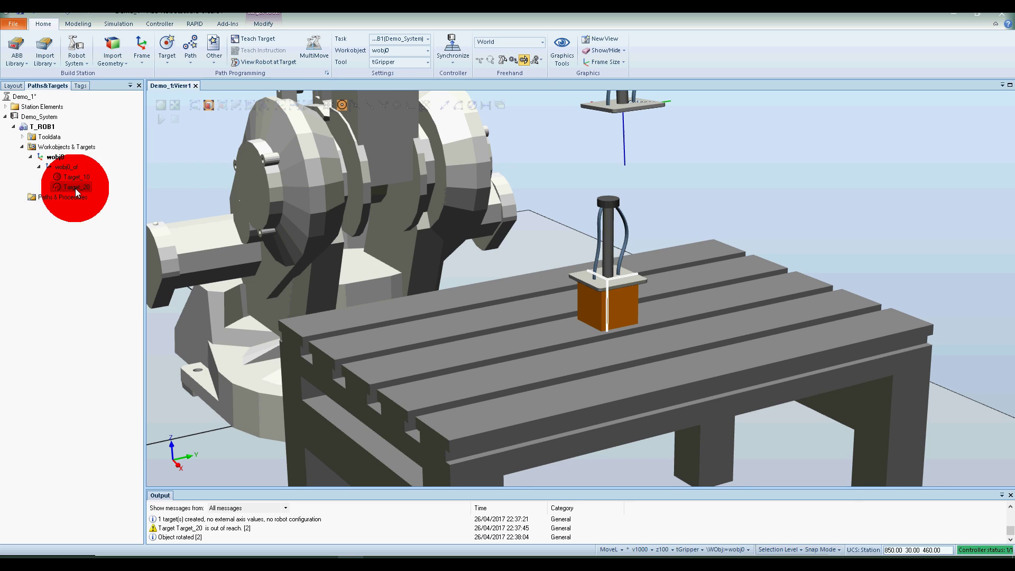
{"action": "left_click", "coordinate": [743, 227]}
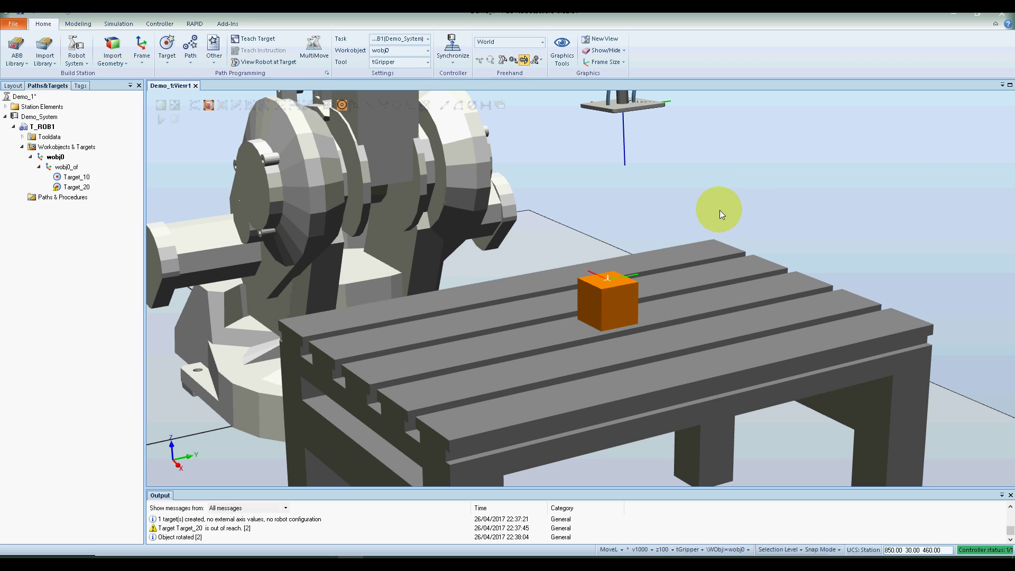
{"action": "scroll", "coordinate": [659, 245], "scroll_direction": "up", "scroll_amount": 3}
{"action": "scroll", "coordinate": [601, 298], "scroll_direction": "down", "scroll_amount": 2}
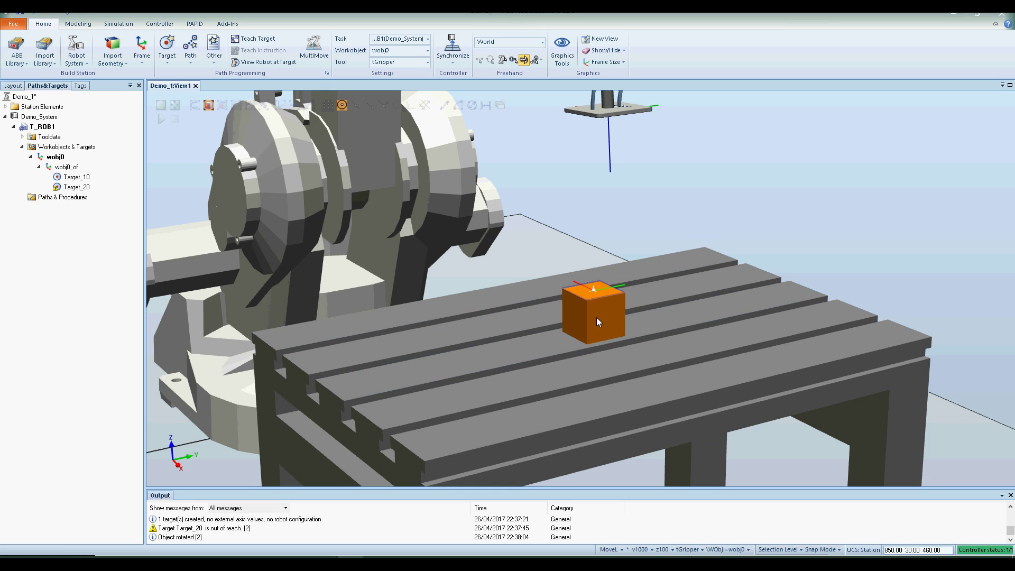
Enable View Robot at Target on Target_20 and compare the poses at Target_20 and Target_10.
{"action": "left_click", "coordinate": [74, 187]}
{"action": "left_click", "coordinate": [73, 177], "text": "shift"}
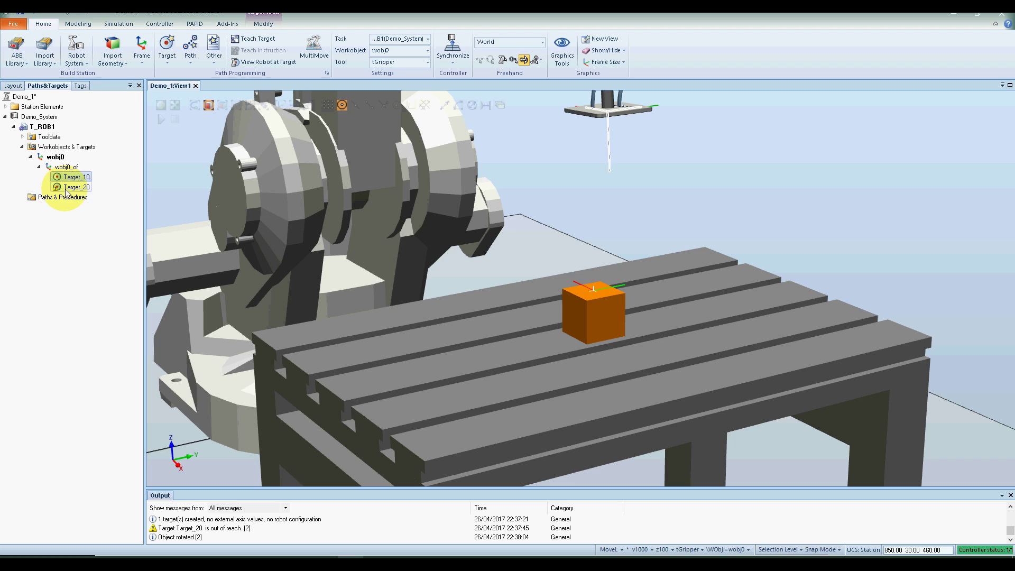
{"action": "left_click", "coordinate": [66, 179]}
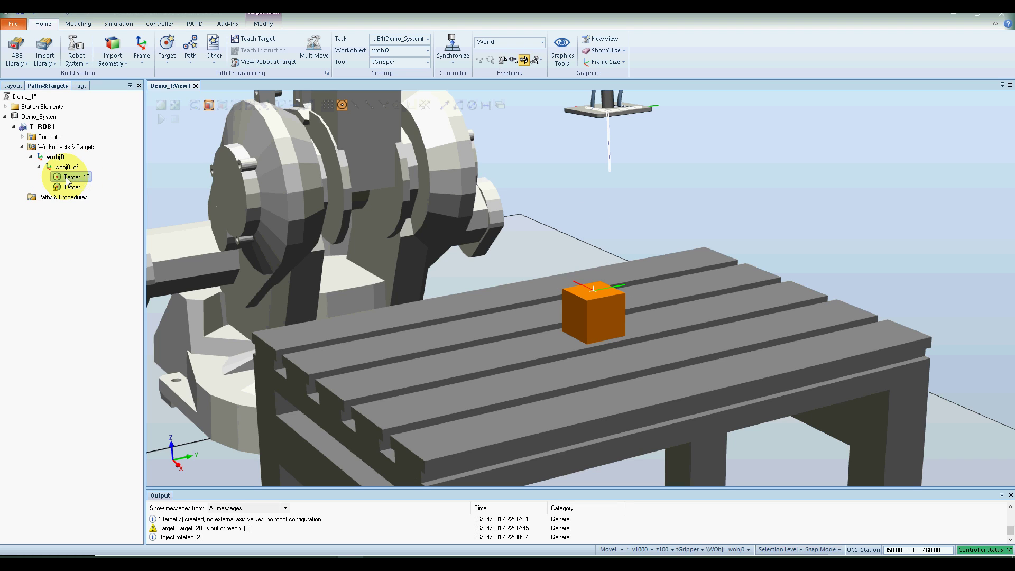
{"action": "right_click", "coordinate": [69, 186]}
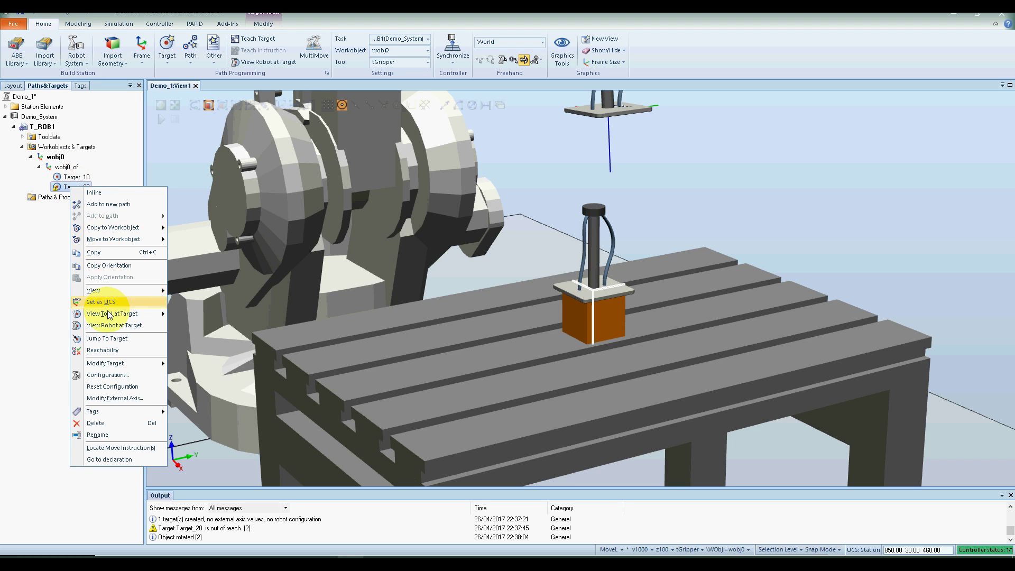
{"action": "left_click", "coordinate": [112, 325]}
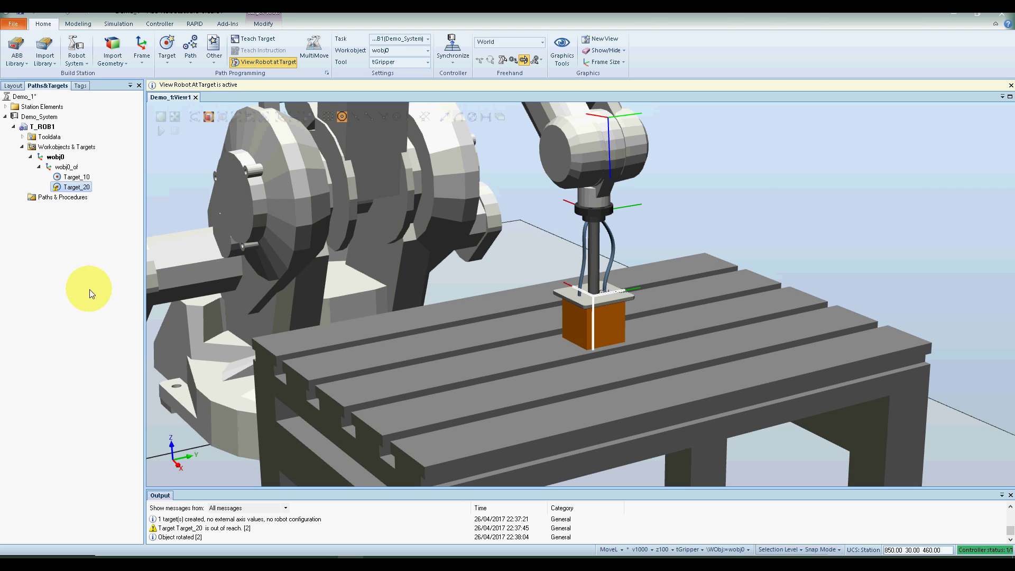
{"action": "left_click", "coordinate": [68, 177]}
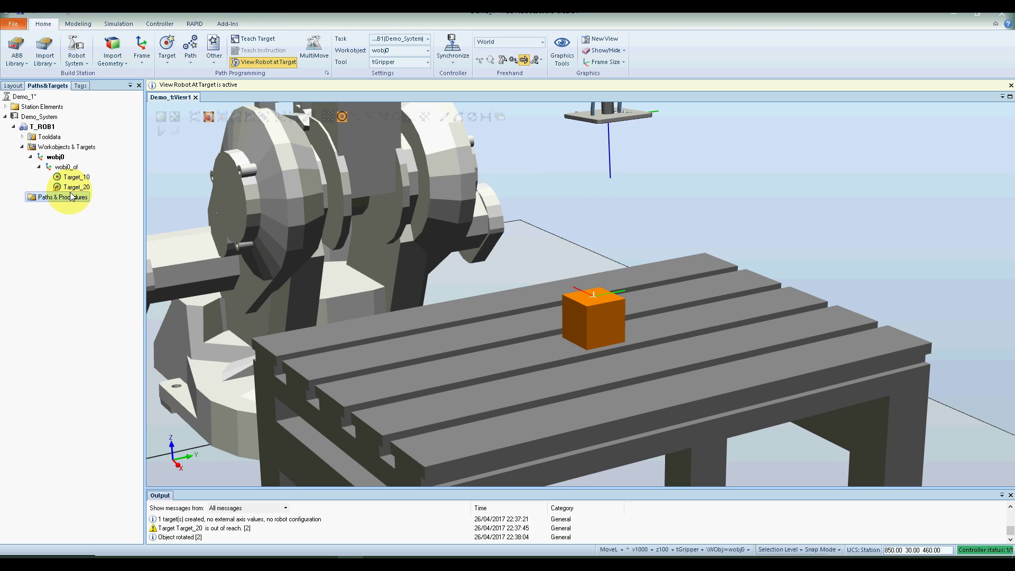
Open the I/O System Configuration Editor from the Controller tree and list its Signal entries.
{"action": "left_click", "coordinate": [71, 176]}
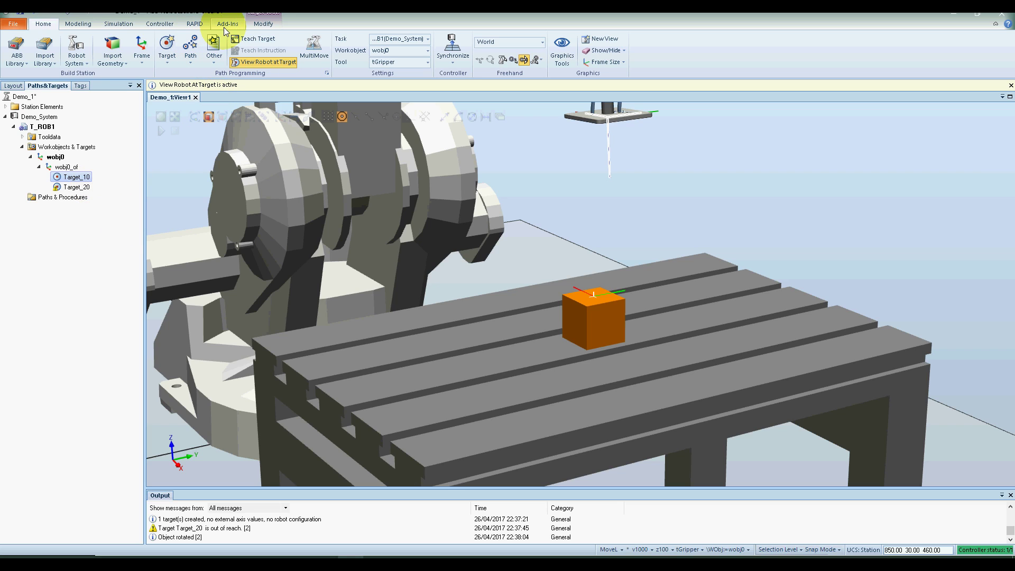
{"action": "left_click", "coordinate": [162, 24]}
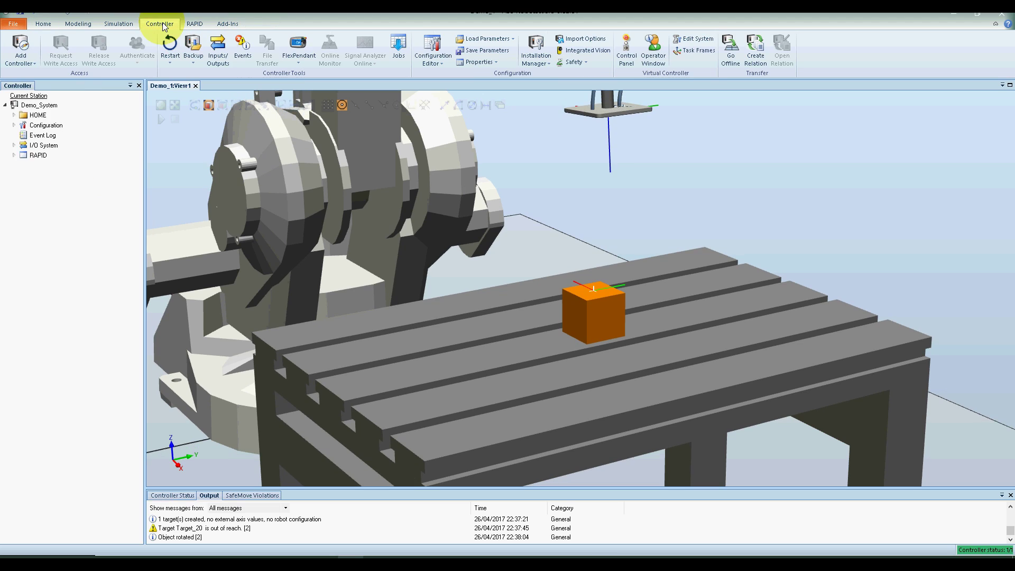
{"action": "left_click", "coordinate": [13, 124]}
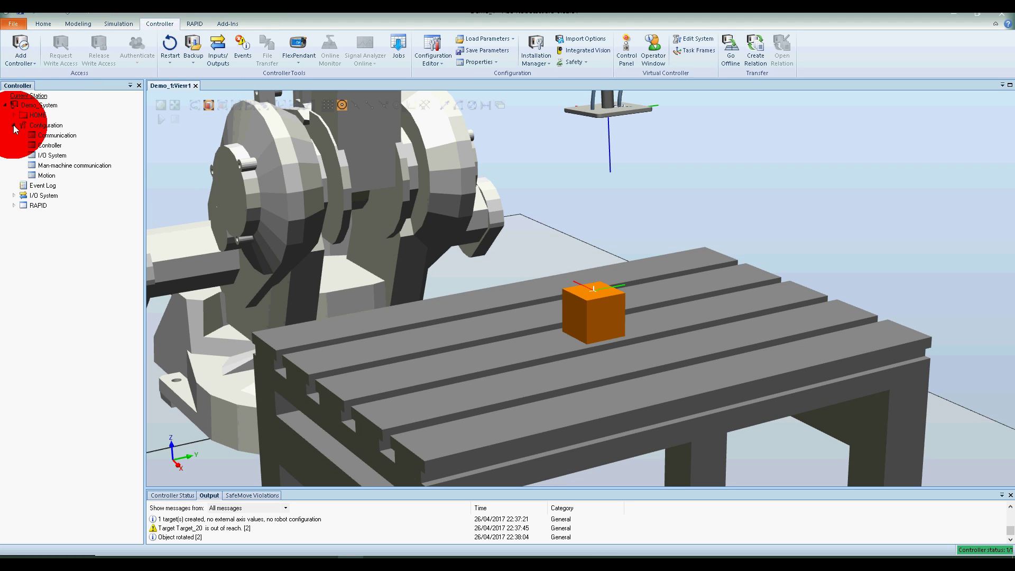
{"action": "right_click", "coordinate": [41, 156]}
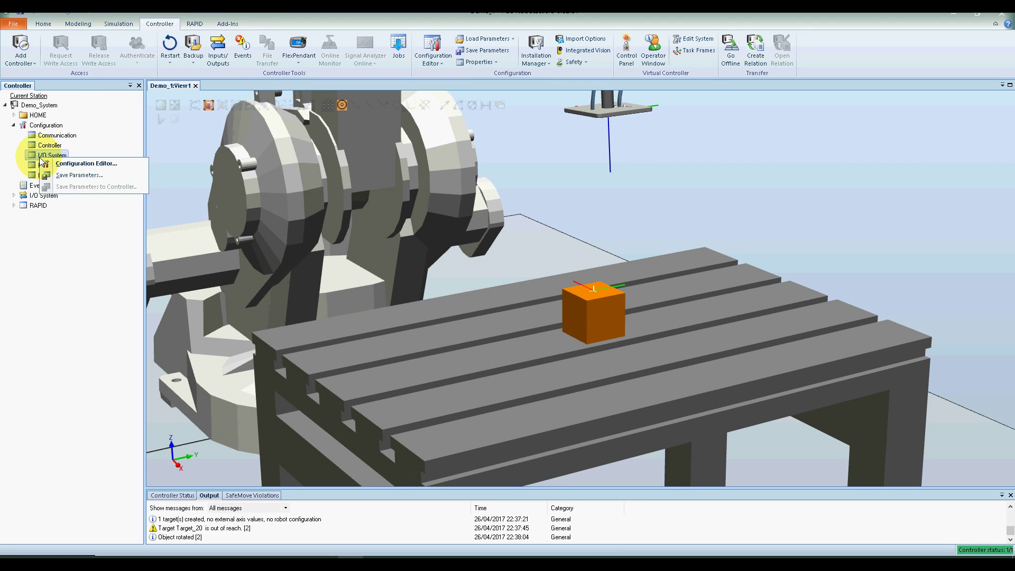
{"action": "left_click", "coordinate": [67, 163]}
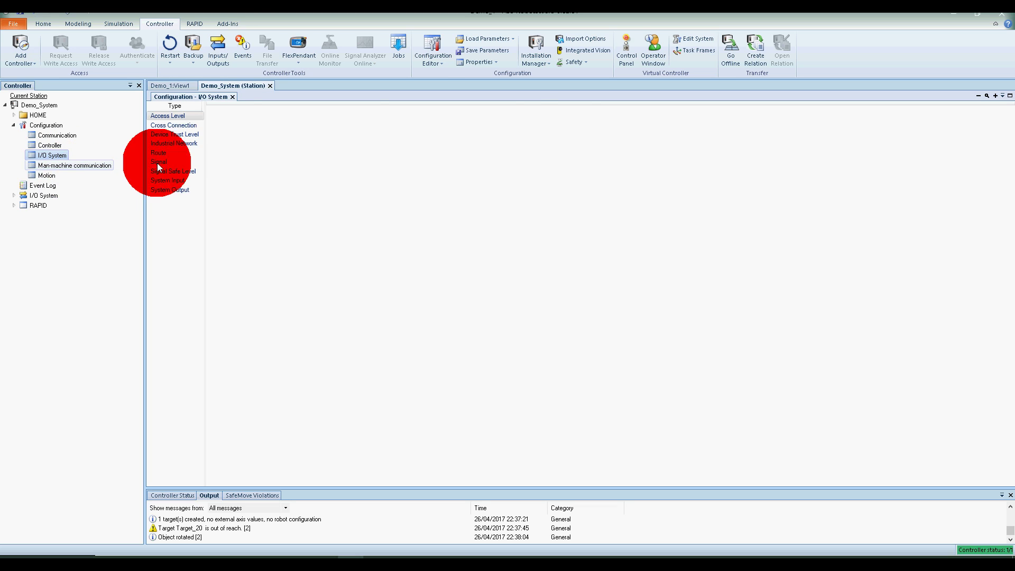
{"action": "left_click", "coordinate": [158, 162]}
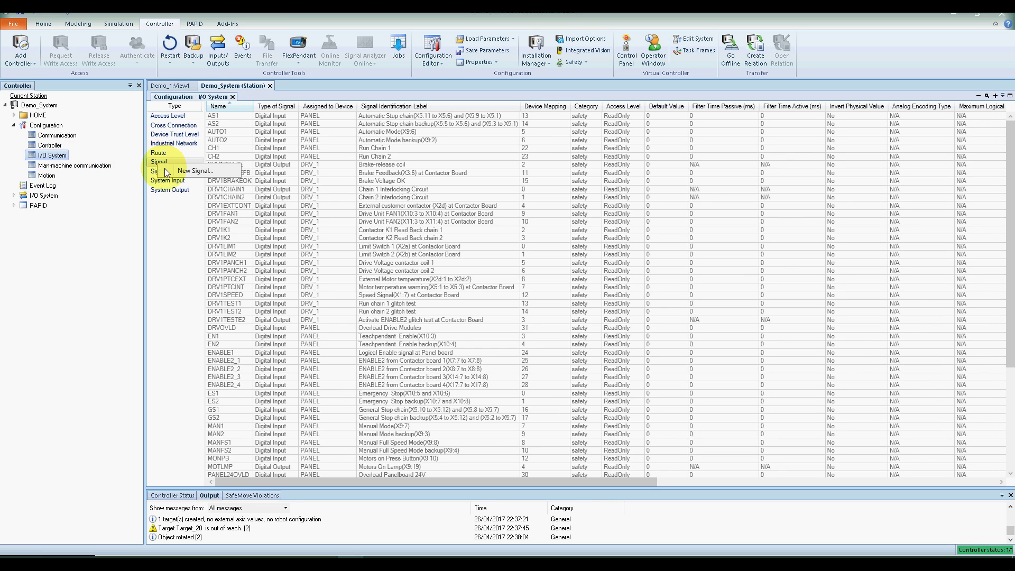
Create a Digital Output signal named 'gripper' with access level All.
{"action": "right_click", "coordinate": [208, 159]}
{"action": "left_click", "coordinate": [222, 179]}
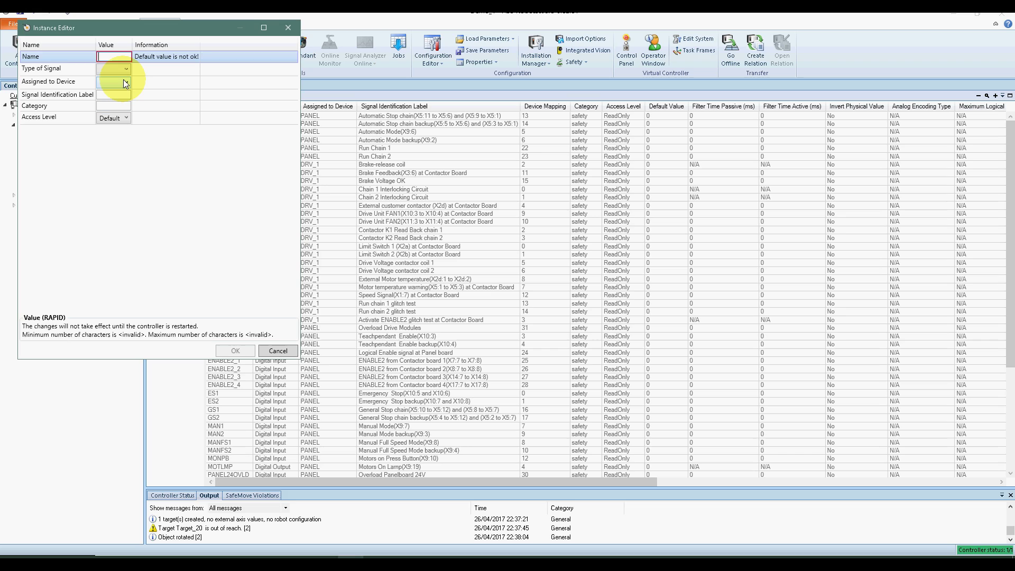
{"action": "type", "text": "gripper"}
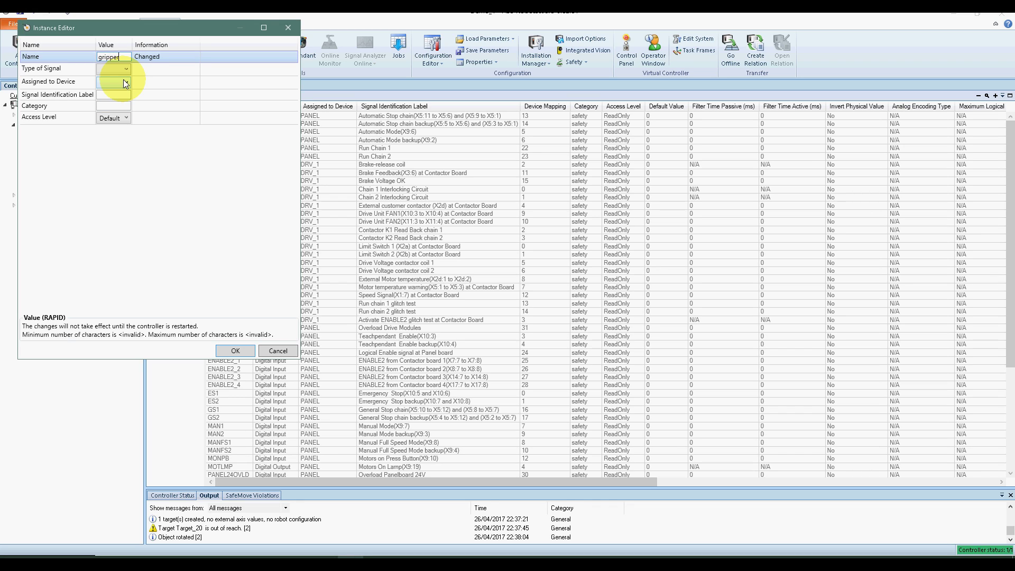
{"action": "left_click", "coordinate": [114, 69]}
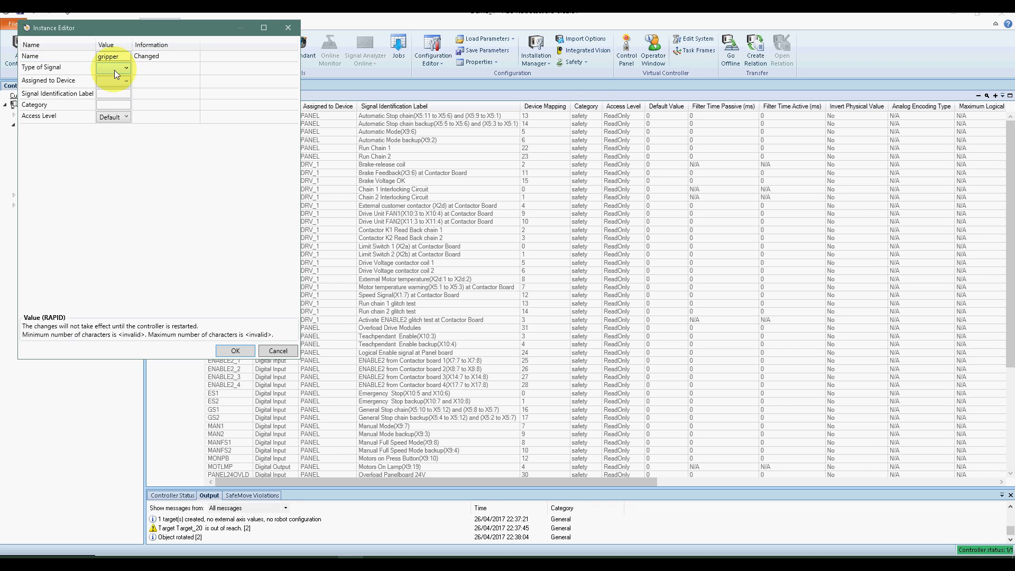
{"action": "left_click", "coordinate": [122, 72]}
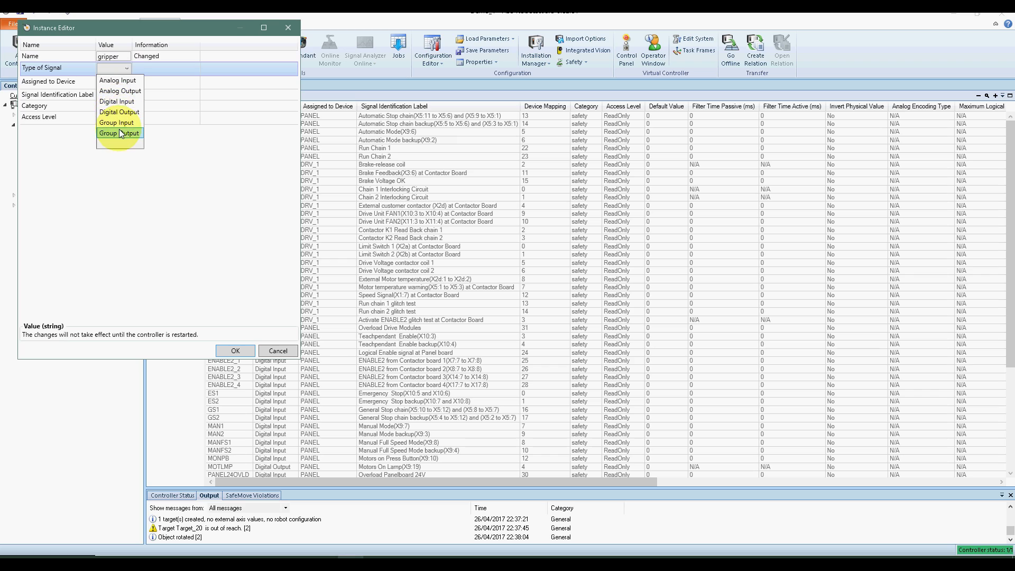
{"action": "left_click", "coordinate": [116, 111]}
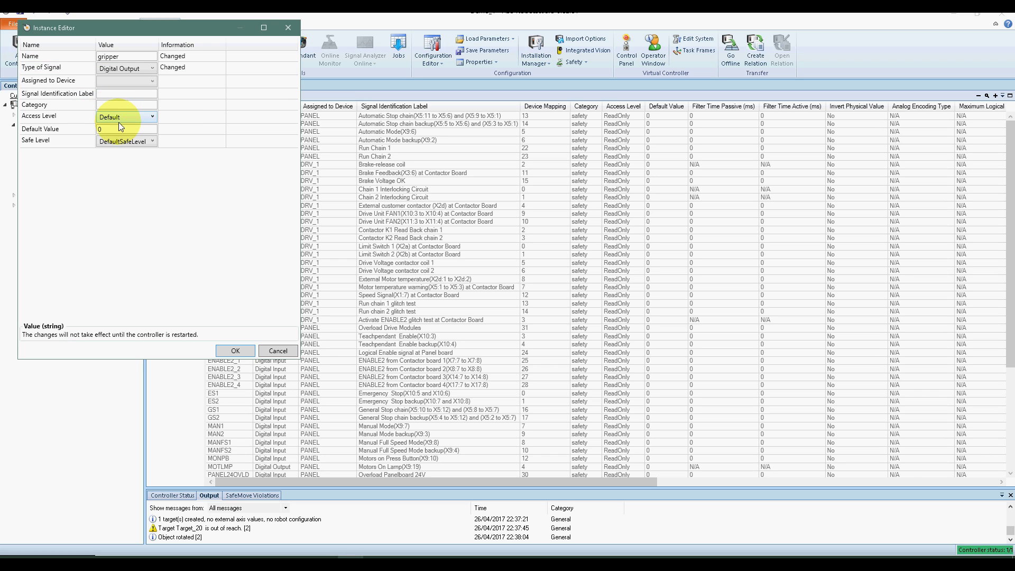
{"action": "left_click", "coordinate": [118, 118]}
{"action": "left_click", "coordinate": [116, 129]}
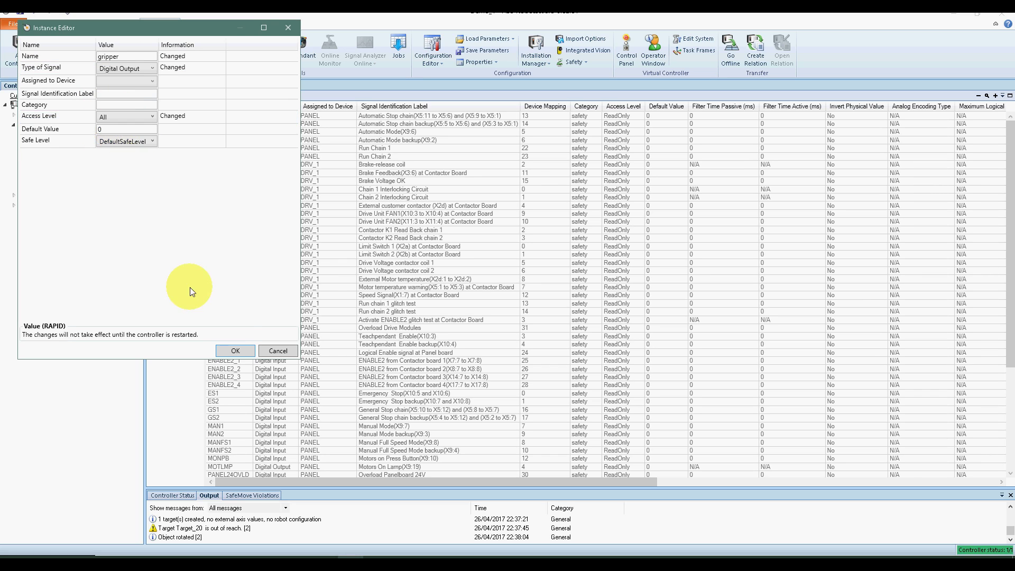
{"action": "left_click", "coordinate": [236, 350]}
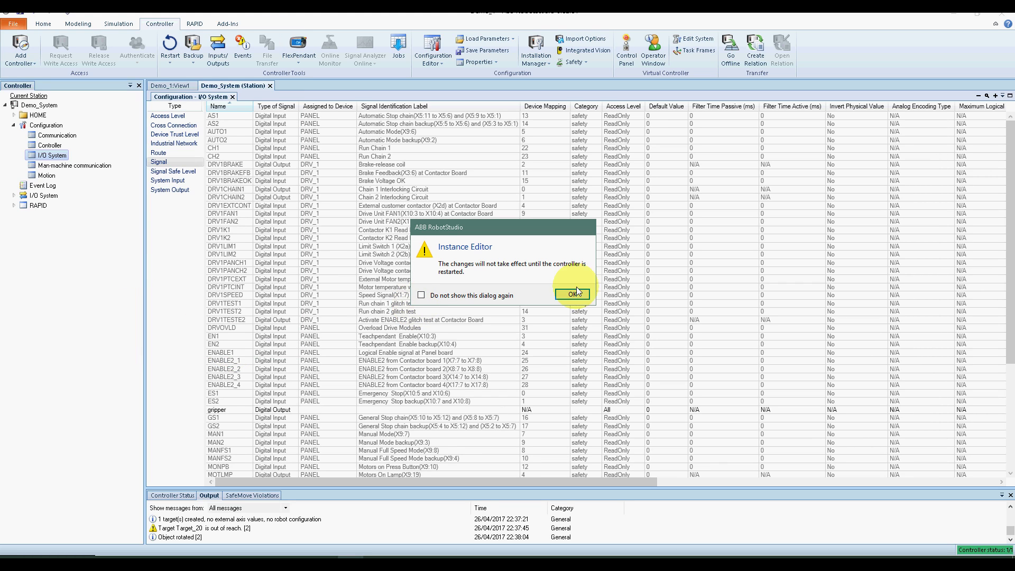
Acknowledge the restart warning and warm-restart the controller.
{"action": "left_click", "coordinate": [572, 294]}
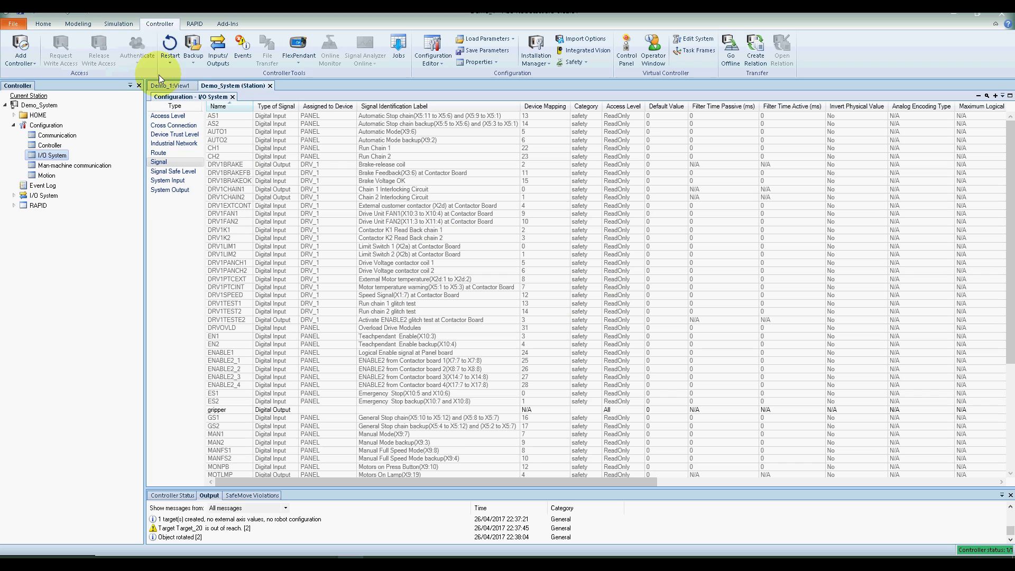
{"action": "left_click", "coordinate": [171, 62]}
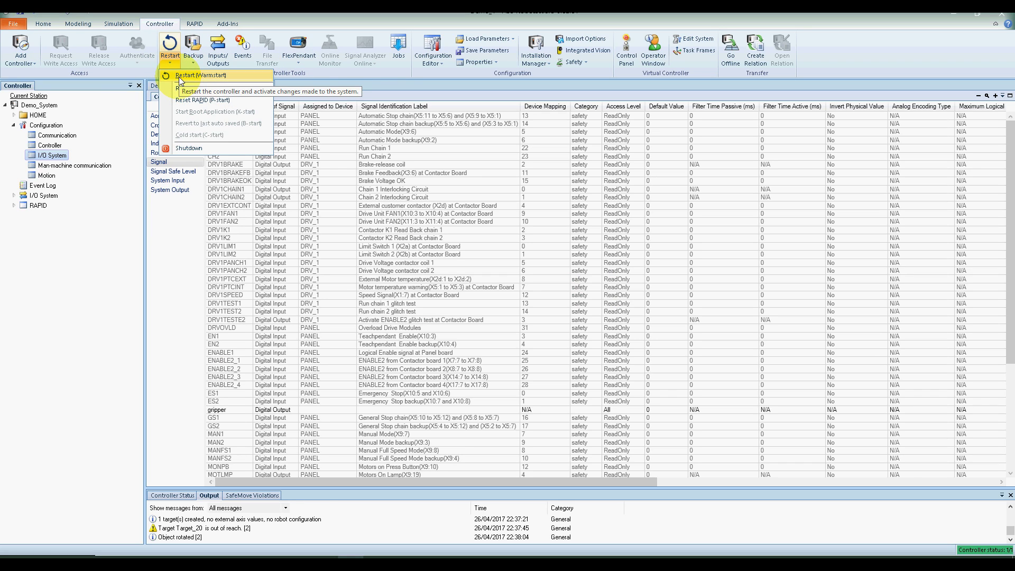
{"action": "left_click", "coordinate": [178, 77]}
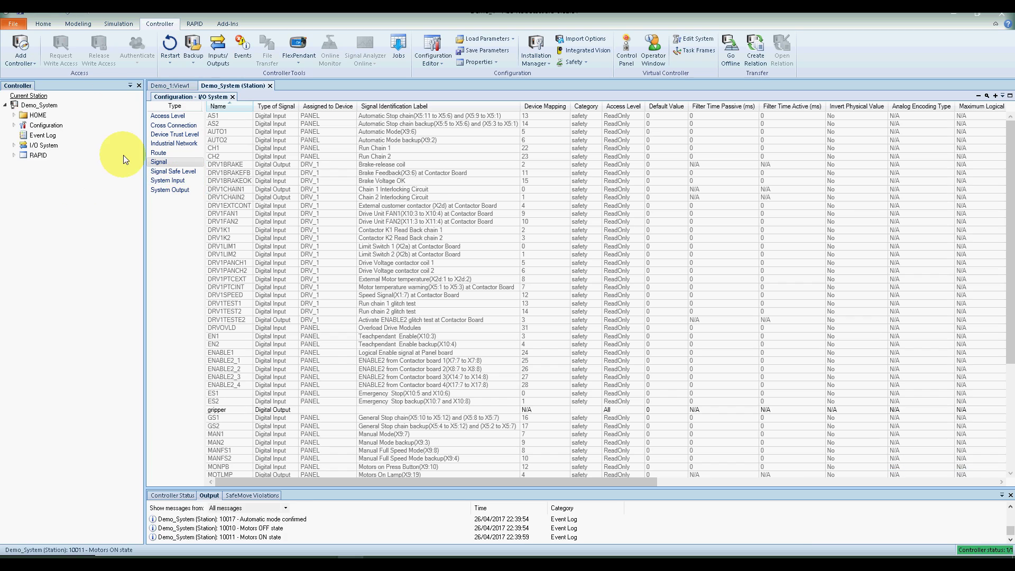
Open Station Logic from the Simulation tab to its Signals and Connections page.
{"action": "left_click", "coordinate": [115, 23]}
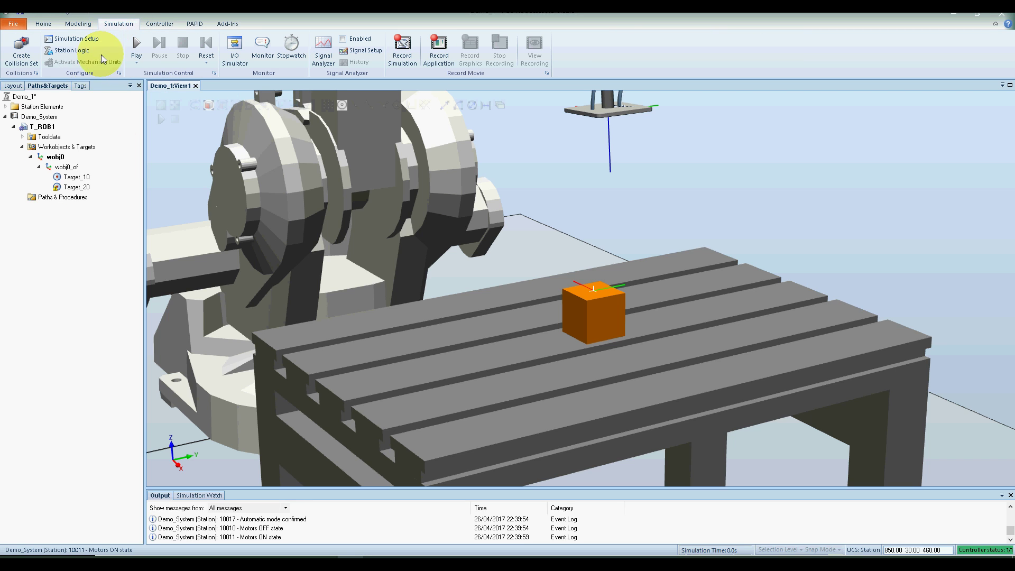
{"action": "left_click", "coordinate": [63, 51]}
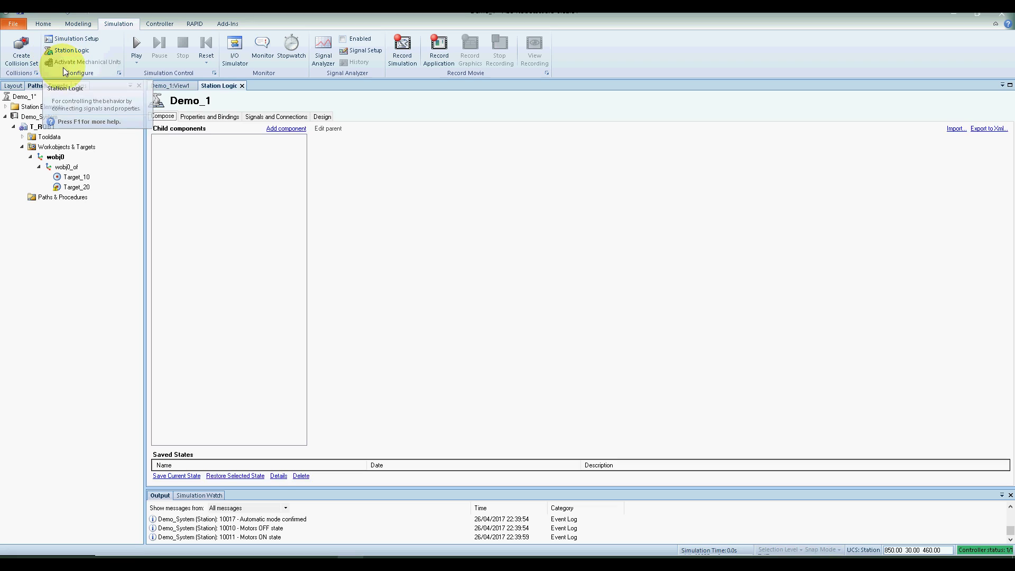
{"action": "left_click", "coordinate": [270, 116]}
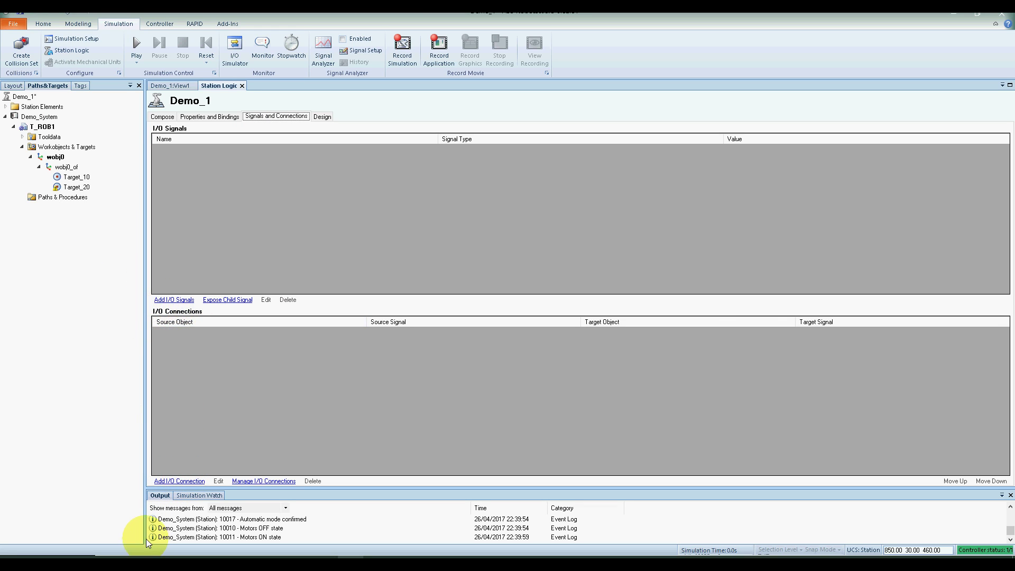
Add an I/O connection from Demo_System's gripper to SC_VacuumGripper_ROB2's diGrip.
{"action": "left_click", "coordinate": [179, 481]}
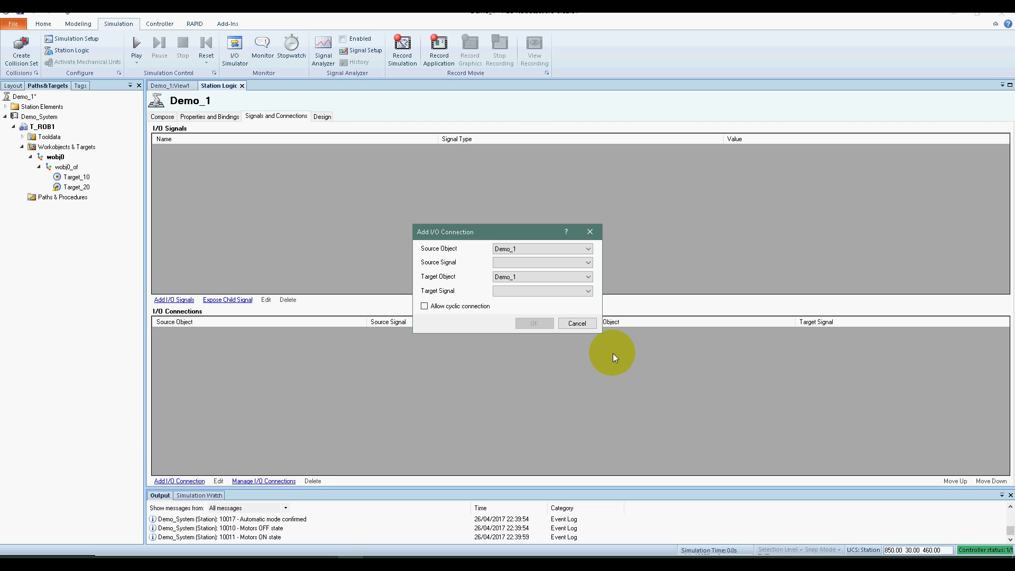
{"action": "left_click", "coordinate": [510, 264]}
{"action": "left_click", "coordinate": [509, 264]}
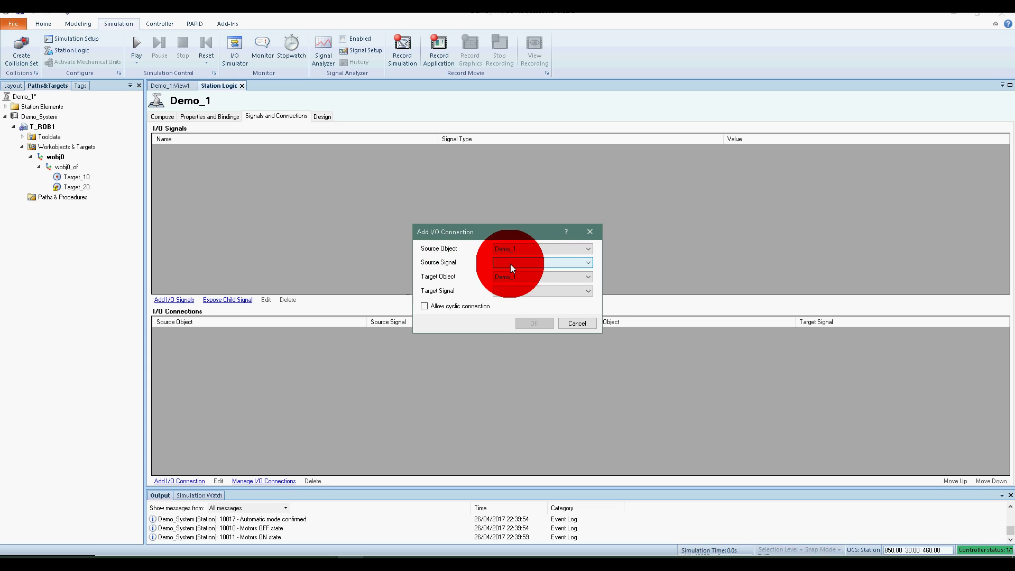
{"action": "left_click", "coordinate": [555, 264]}
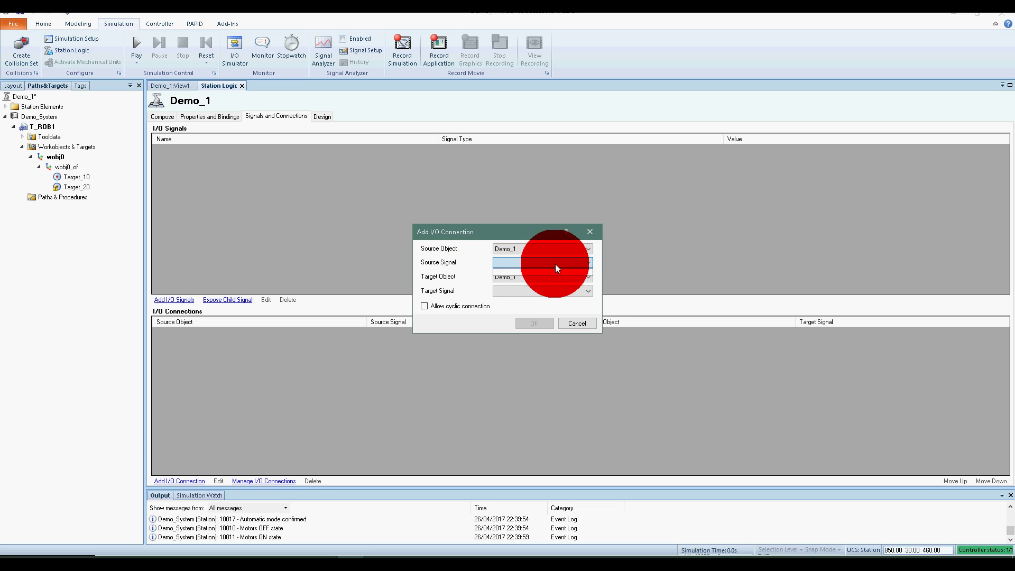
{"action": "left_click", "coordinate": [517, 250]}
{"action": "left_click", "coordinate": [515, 265]}
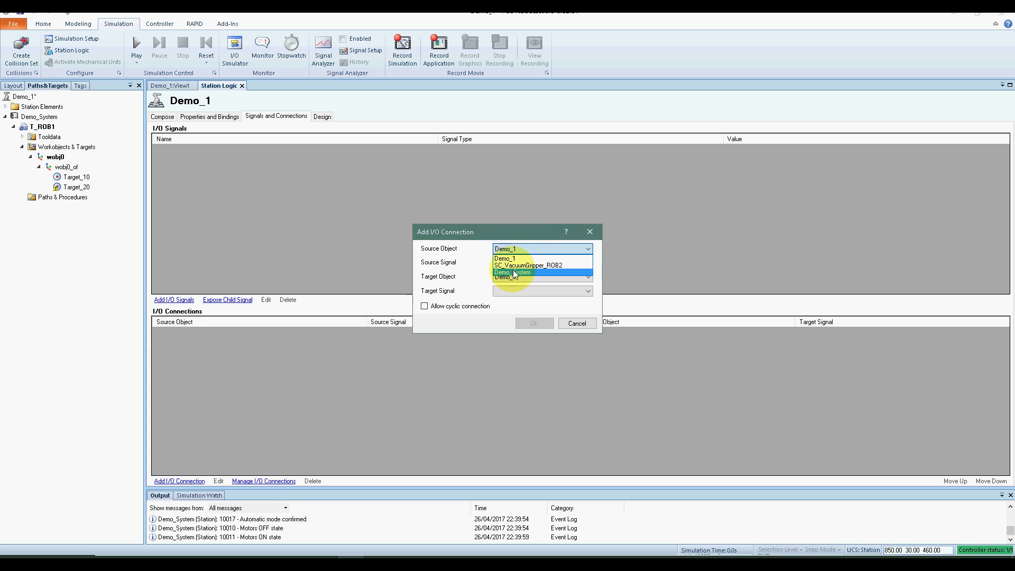
{"action": "left_click", "coordinate": [510, 263]}
{"action": "left_click", "coordinate": [515, 270]}
{"action": "left_click", "coordinate": [510, 277]}
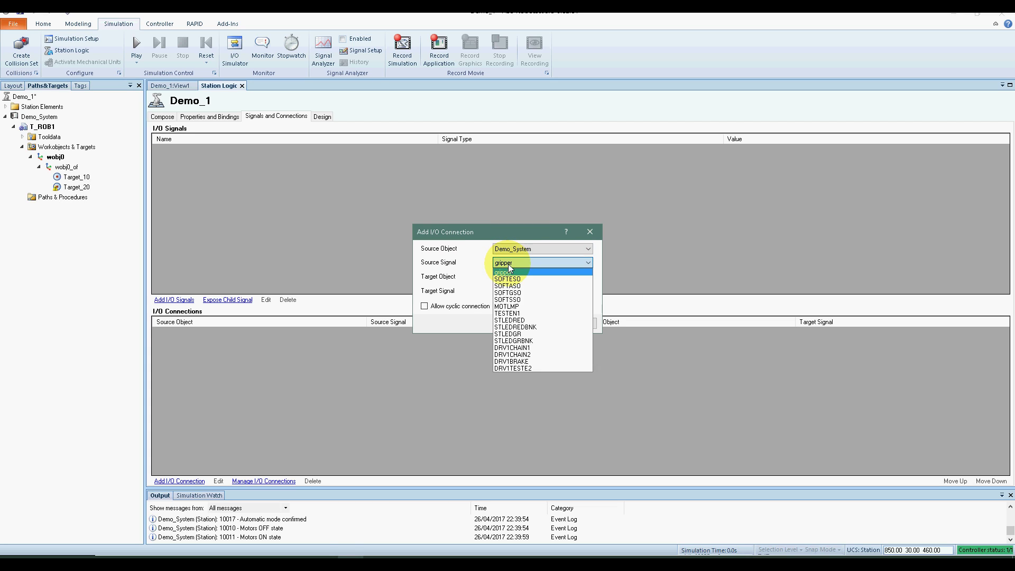
{"action": "left_click", "coordinate": [510, 278]}
{"action": "left_click", "coordinate": [509, 278]}
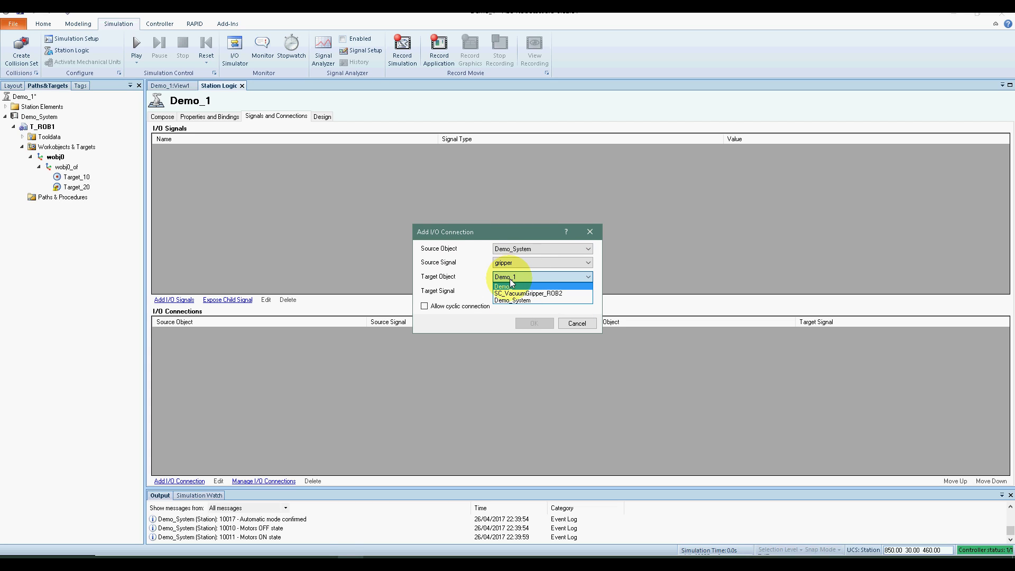
{"action": "left_click", "coordinate": [515, 294]}
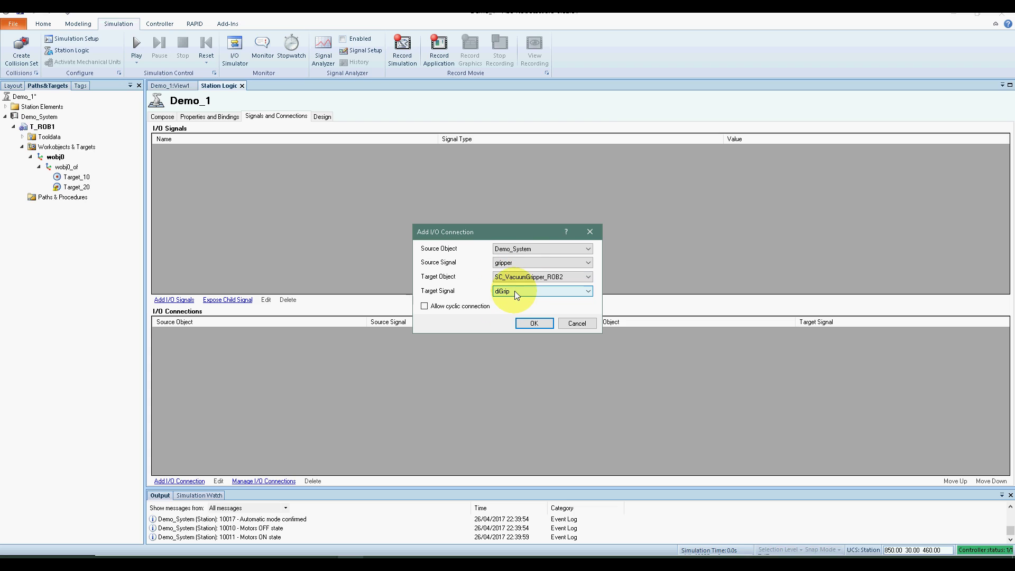
{"action": "left_click", "coordinate": [531, 324]}
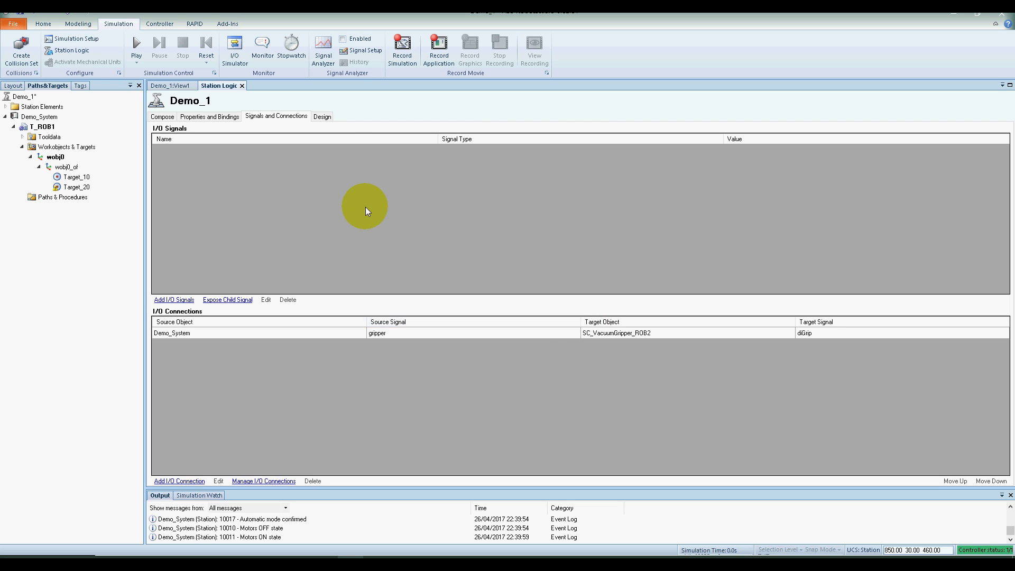
In the Station Logic Design diagram, place Demo_System left of SC_VacuumGripper_ROB2, gripper wired to diGrip.
{"action": "left_click", "coordinate": [319, 115]}
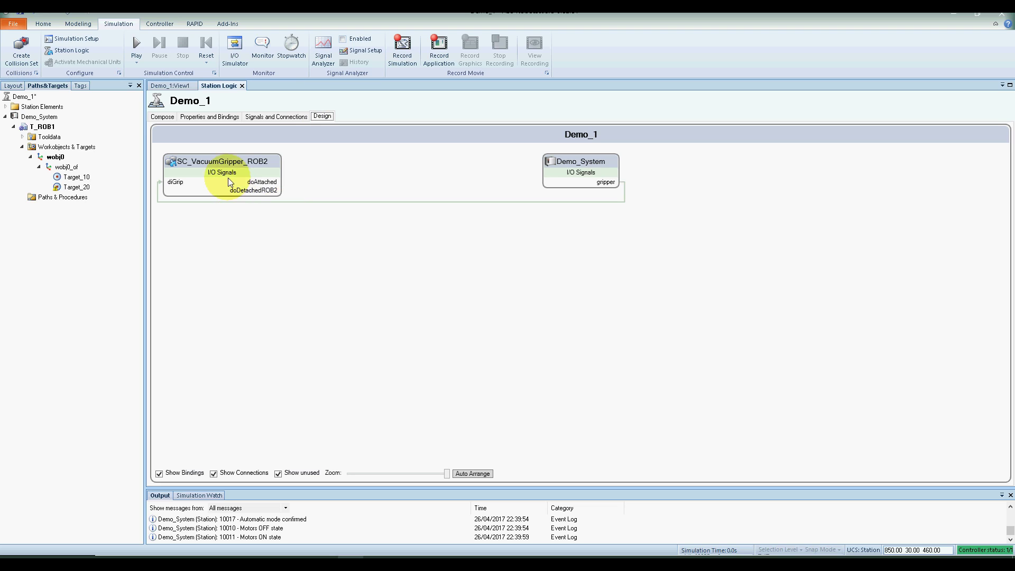
{"action": "left_click_drag", "start_coordinate": [575, 165], "coordinate": [237, 230]}
{"action": "left_click_drag", "start_coordinate": [238, 163], "coordinate": [467, 198]}
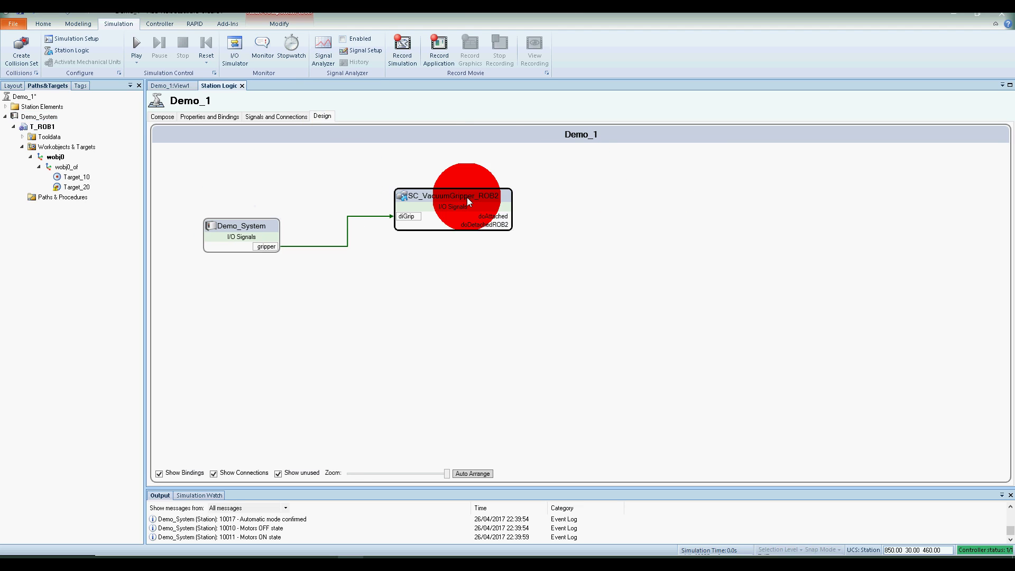
{"action": "left_click_drag", "start_coordinate": [244, 219], "coordinate": [232, 179]}
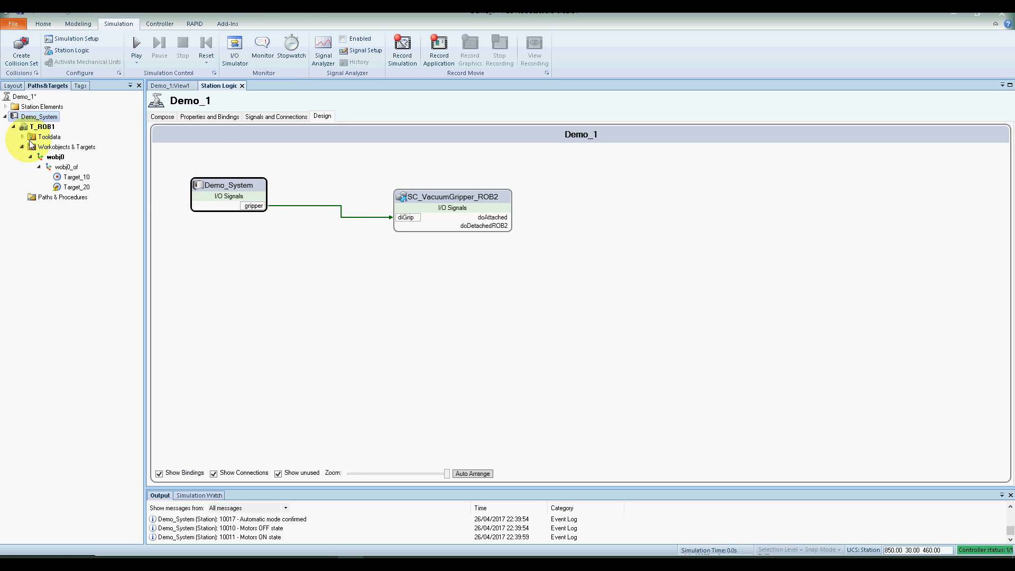
Back in the 3-D View1 station, make the robot jump to Target_20 so the gripper rests on the cube.
{"action": "left_click", "coordinate": [7, 87]}
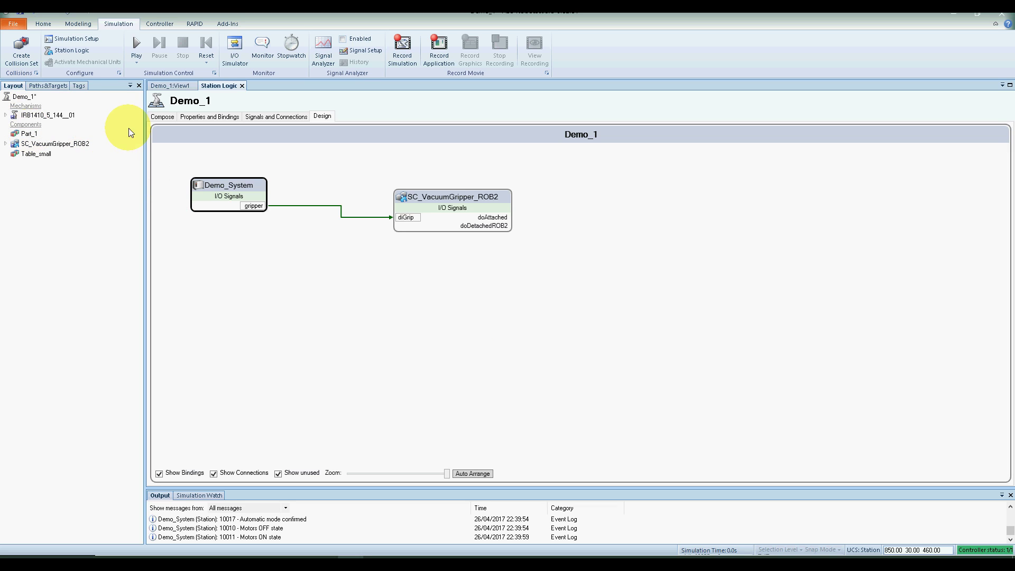
{"action": "left_click", "coordinate": [154, 86]}
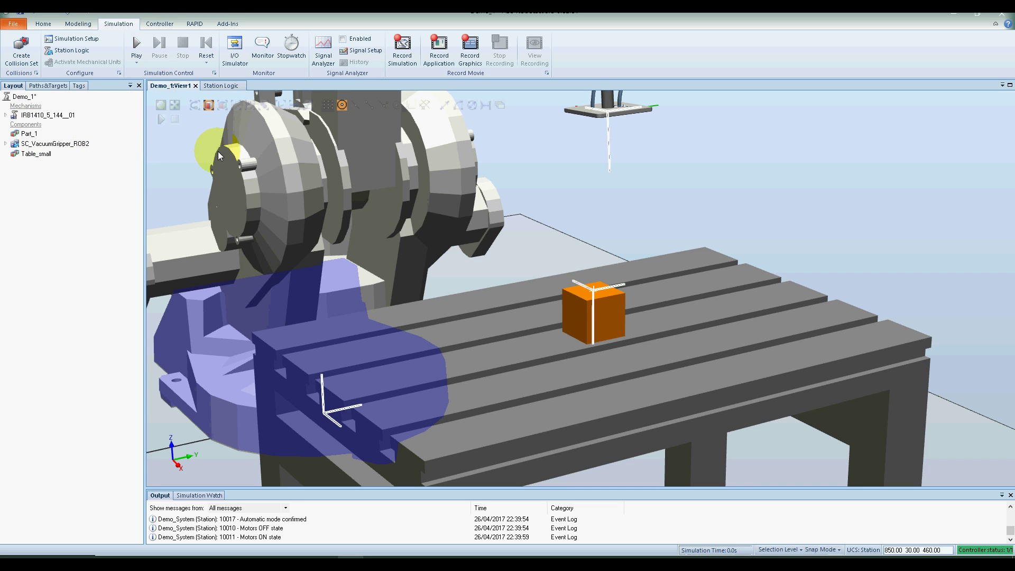
{"action": "left_click", "coordinate": [775, 196]}
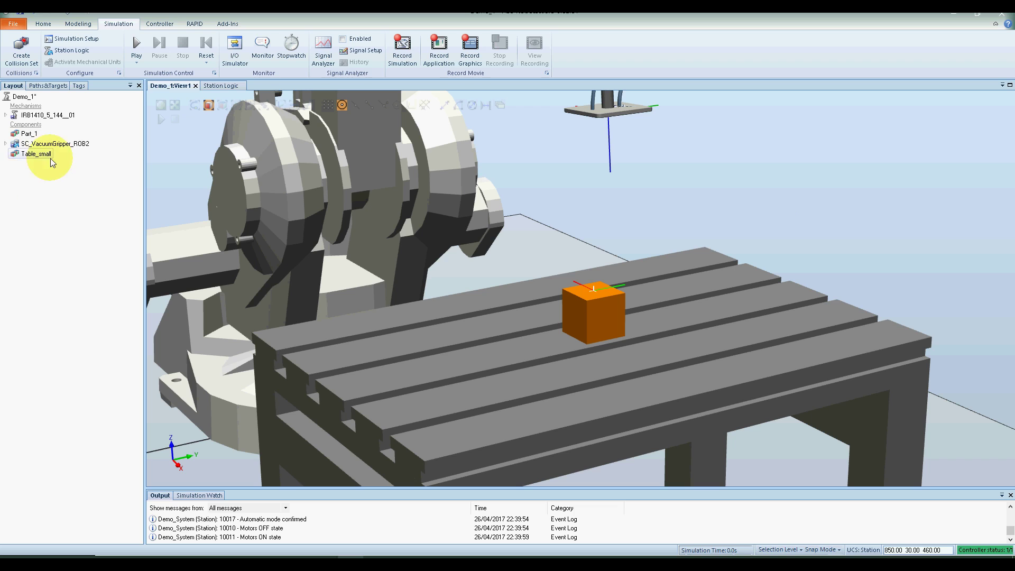
{"action": "left_click", "coordinate": [48, 86]}
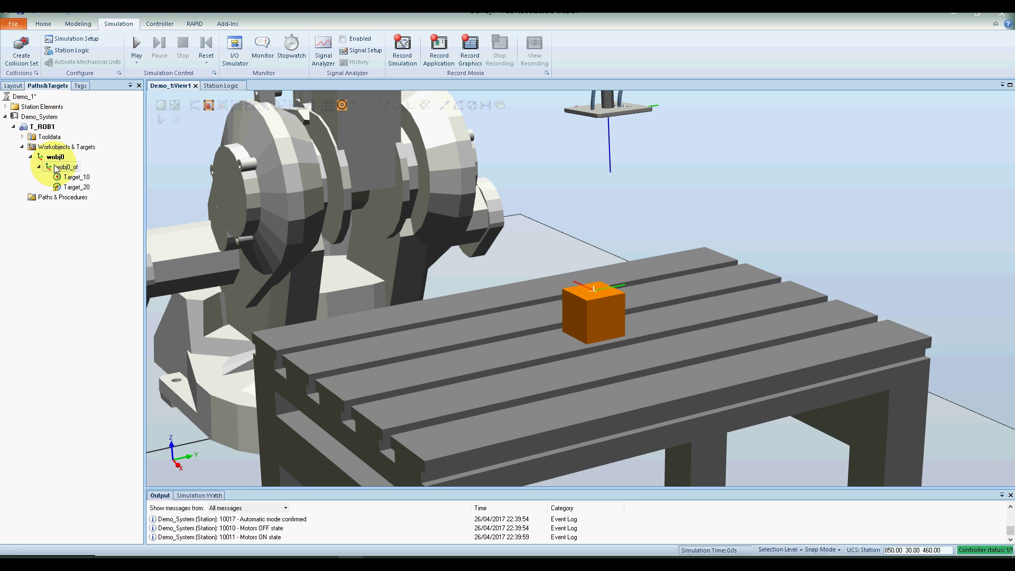
{"action": "left_click", "coordinate": [77, 187]}
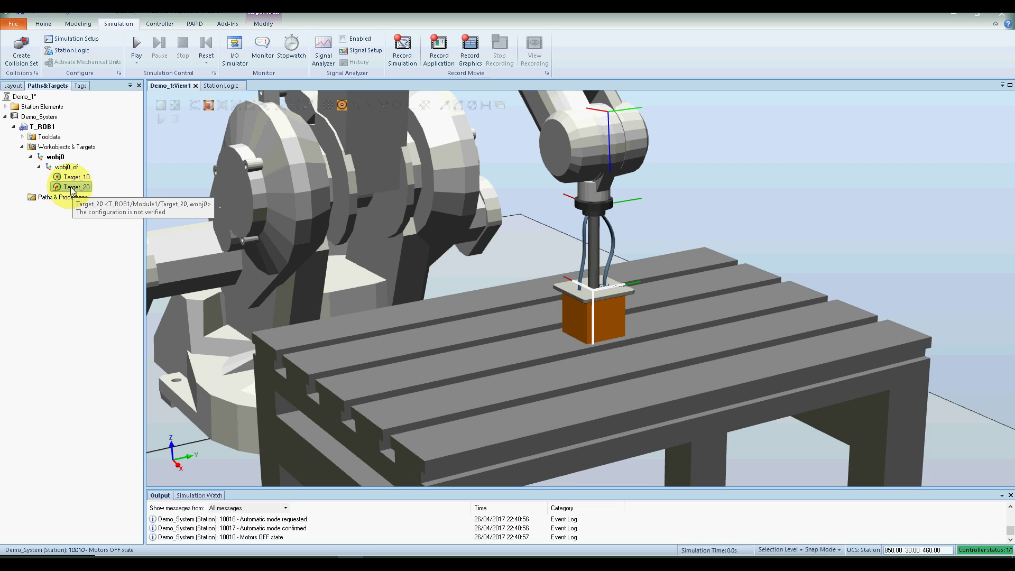
{"action": "left_click", "coordinate": [13, 86]}
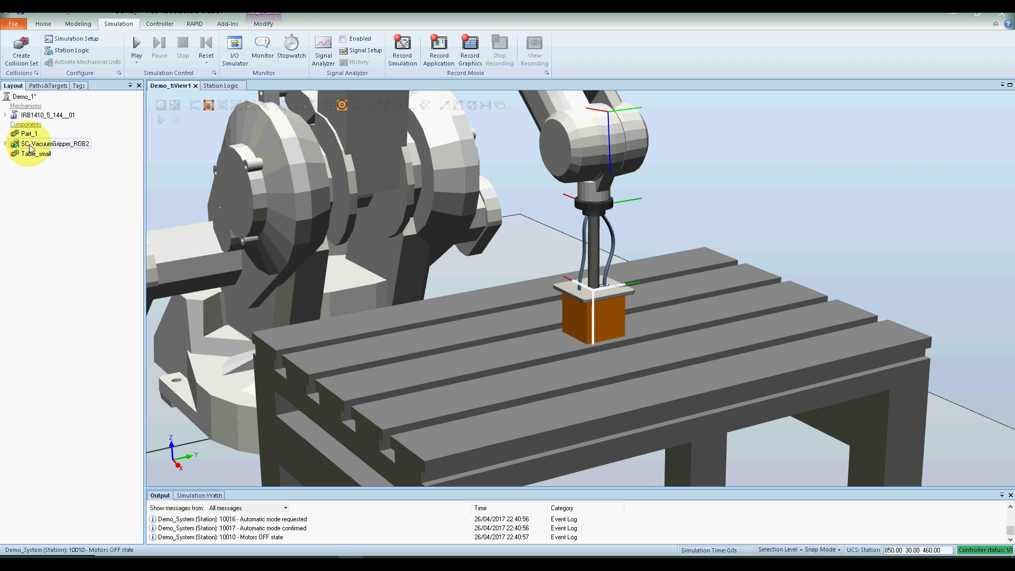
Switch on SC_VacuumGripper_ROB2's diGrip signal in its Properties; doAttached stays 0.
{"action": "left_click", "coordinate": [30, 146]}
{"action": "right_click", "coordinate": [30, 147]}
{"action": "left_click", "coordinate": [58, 344]}
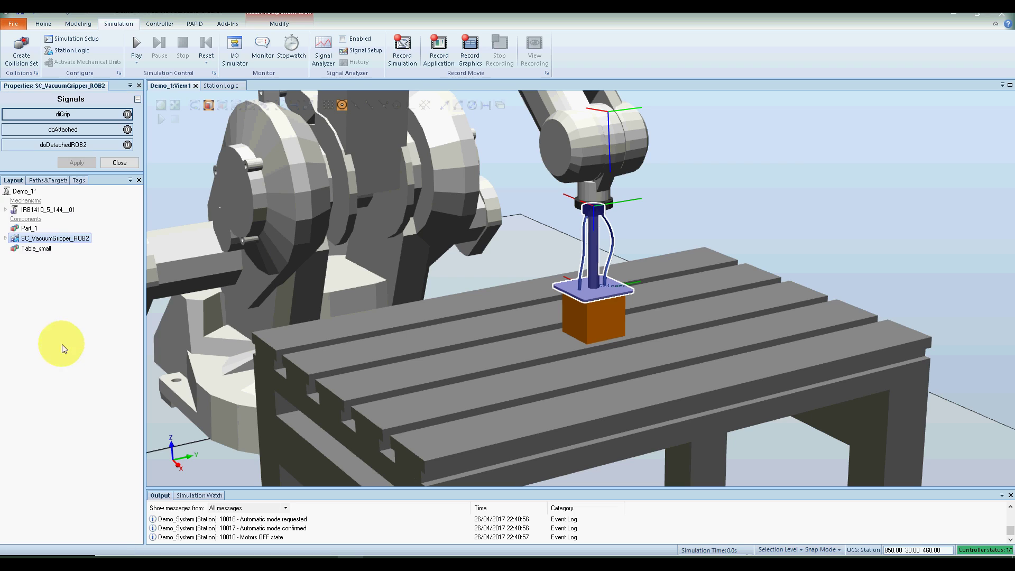
{"action": "left_click", "coordinate": [63, 113]}
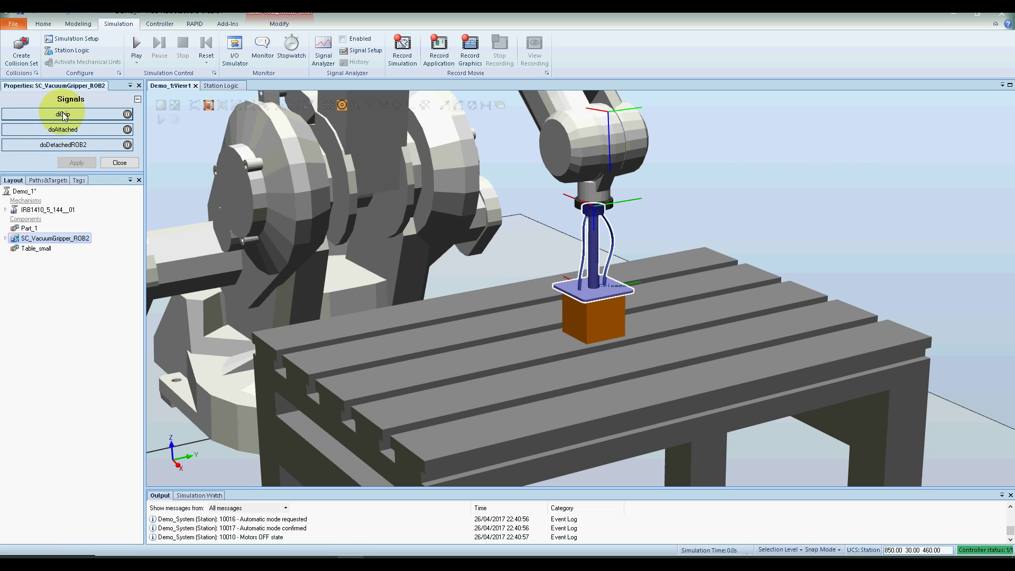
{"action": "left_click", "coordinate": [61, 112]}
{"action": "left_click", "coordinate": [62, 113]}
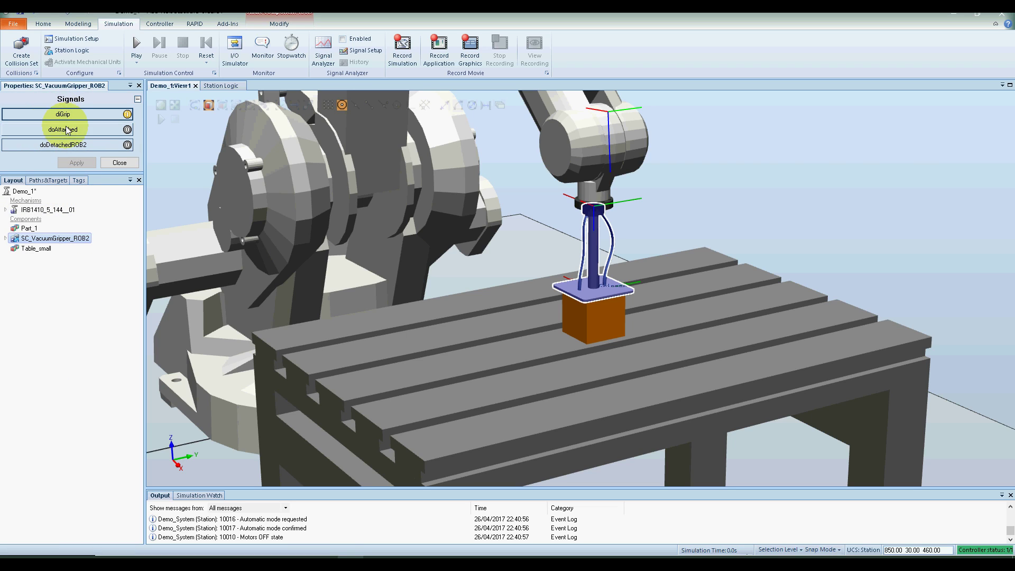
{"action": "left_click", "coordinate": [61, 114]}
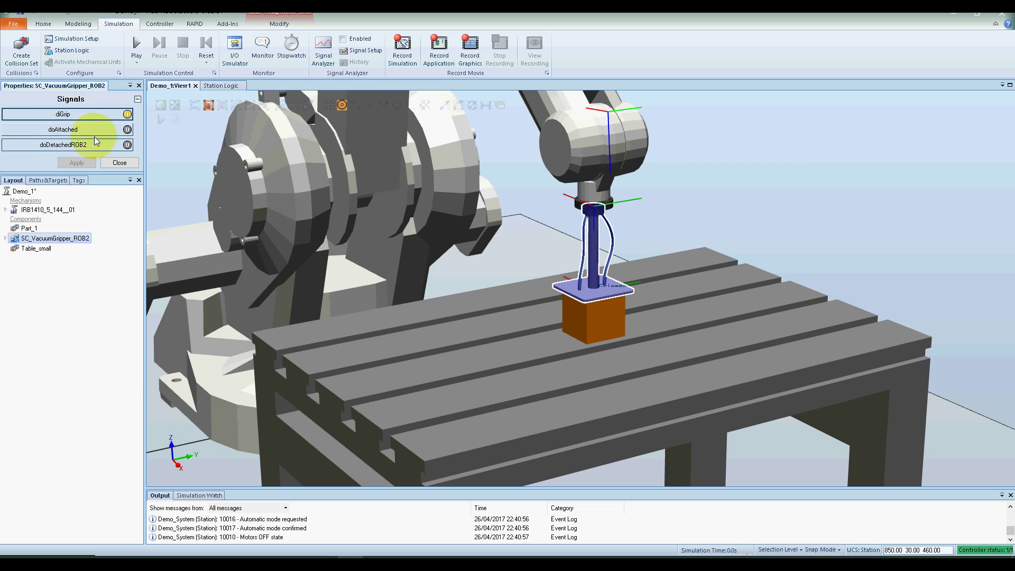
{"action": "left_click", "coordinate": [114, 163]}
Select Target_20 in the Paths&Targets list.
{"action": "left_click", "coordinate": [47, 85]}
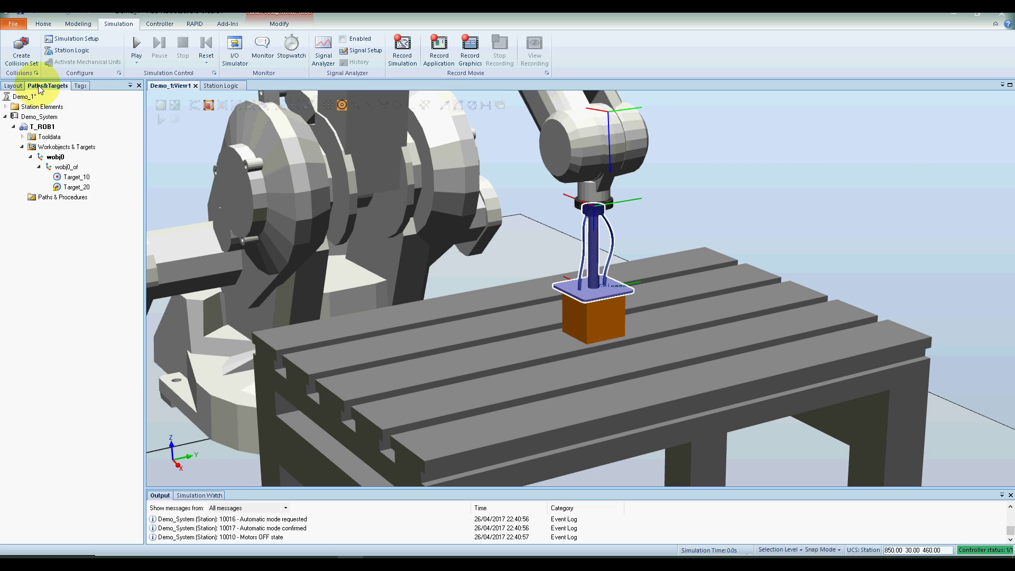
{"action": "left_click", "coordinate": [71, 186]}
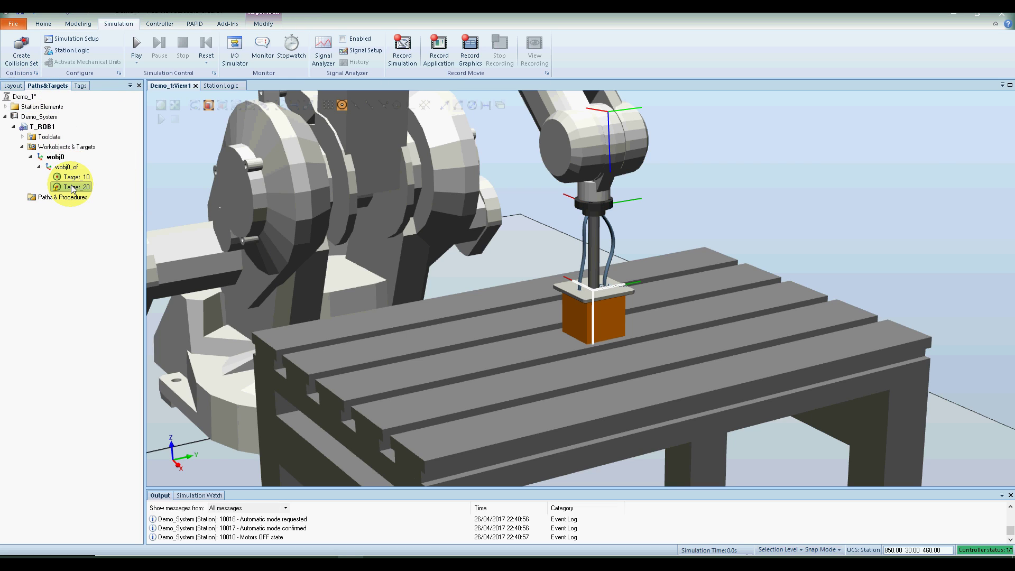
{"action": "left_click", "coordinate": [64, 188]}
Raise Target_20 to world position 850, 30, 461 by changing Z from 460 to 461.
{"action": "right_click", "coordinate": [64, 187]}
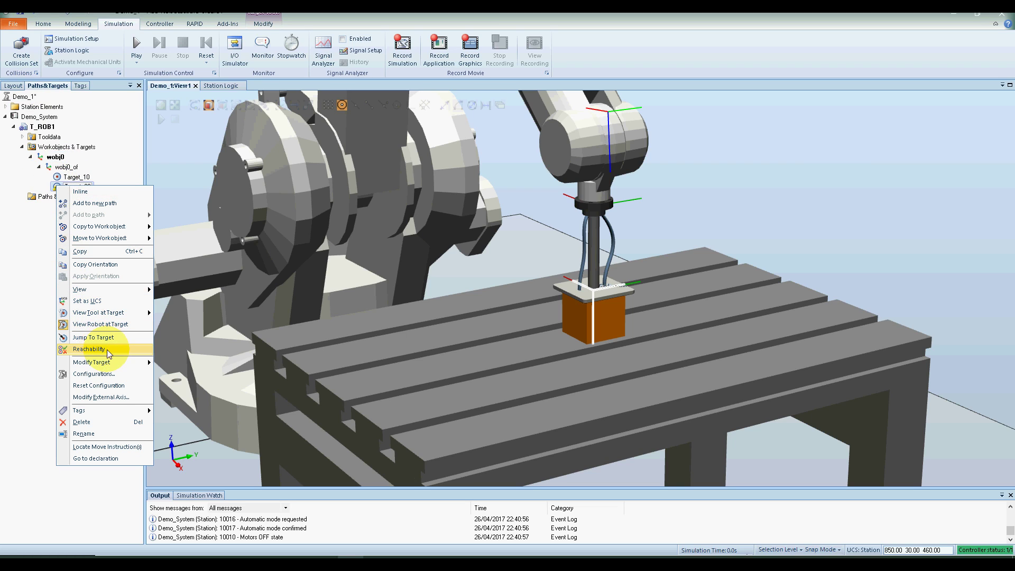
{"action": "mouse_move", "coordinate": [105, 362]}
{"action": "left_click", "coordinate": [193, 362]}
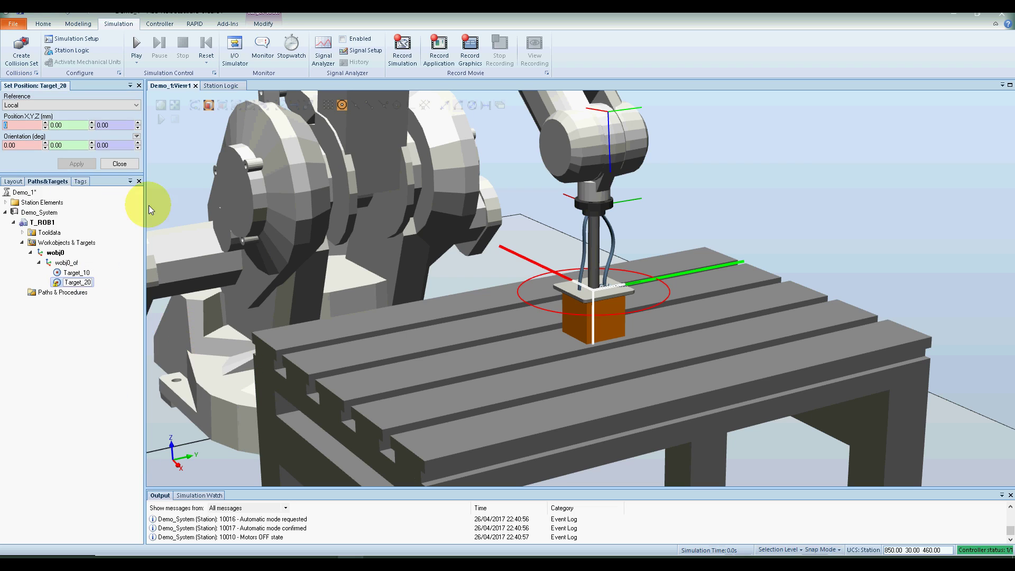
{"action": "left_click", "coordinate": [34, 105]}
{"action": "left_click", "coordinate": [34, 113]}
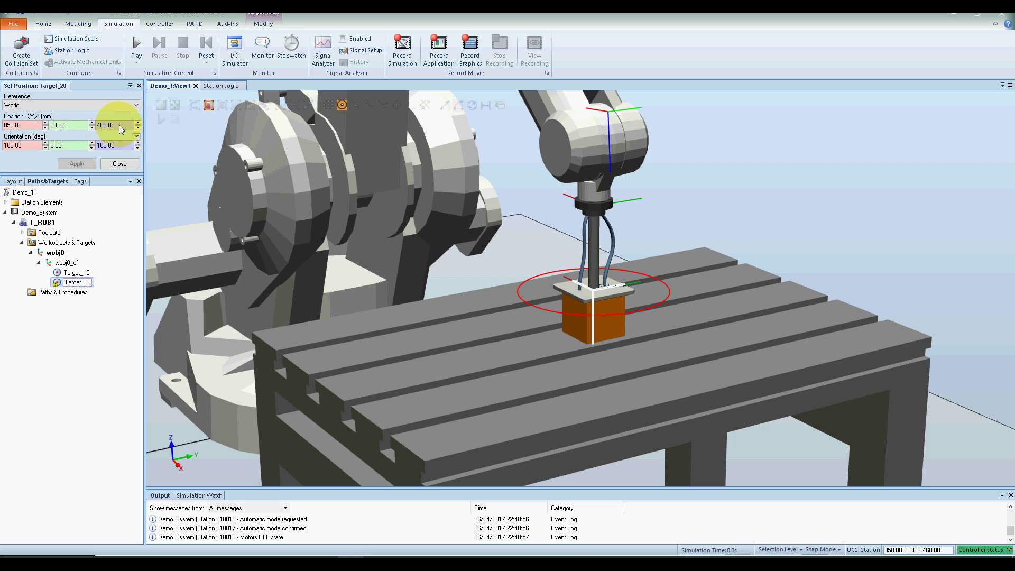
{"action": "left_click_drag", "start_coordinate": [119, 124], "coordinate": [81, 124]}
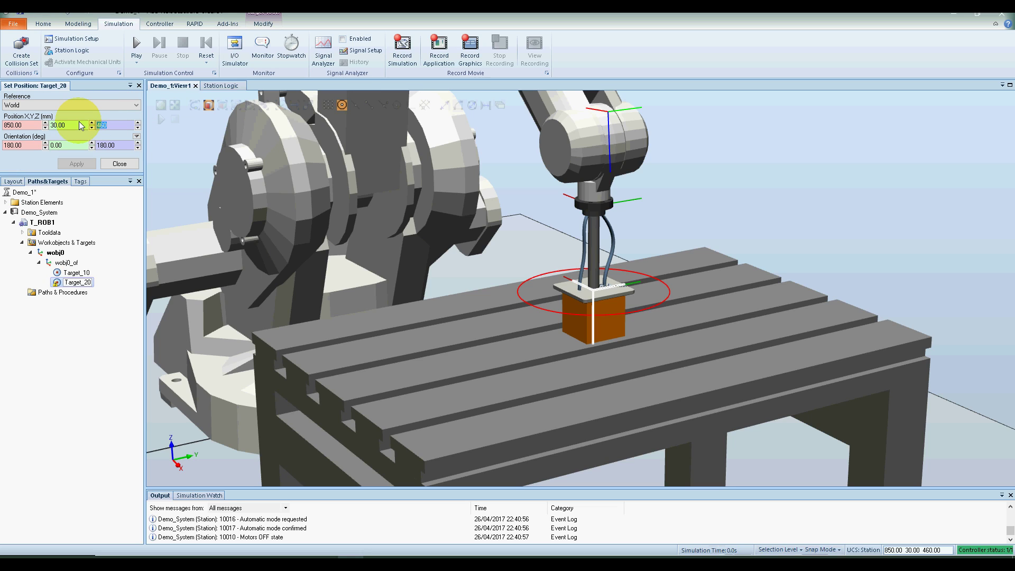
{"action": "type", "text": "4612"}
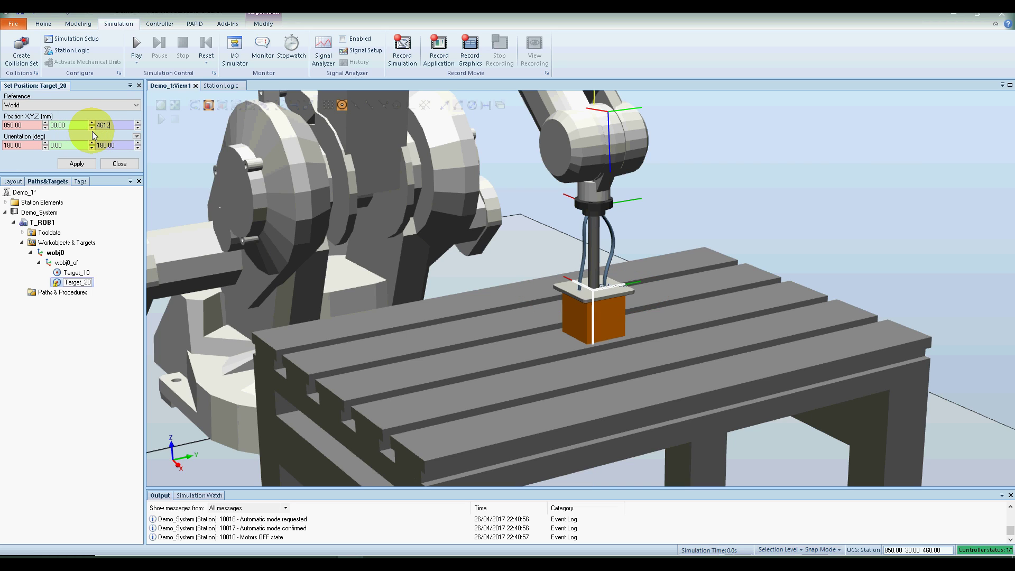
{"action": "key", "text": "BackSpace"}
{"action": "left_click", "coordinate": [85, 164]}
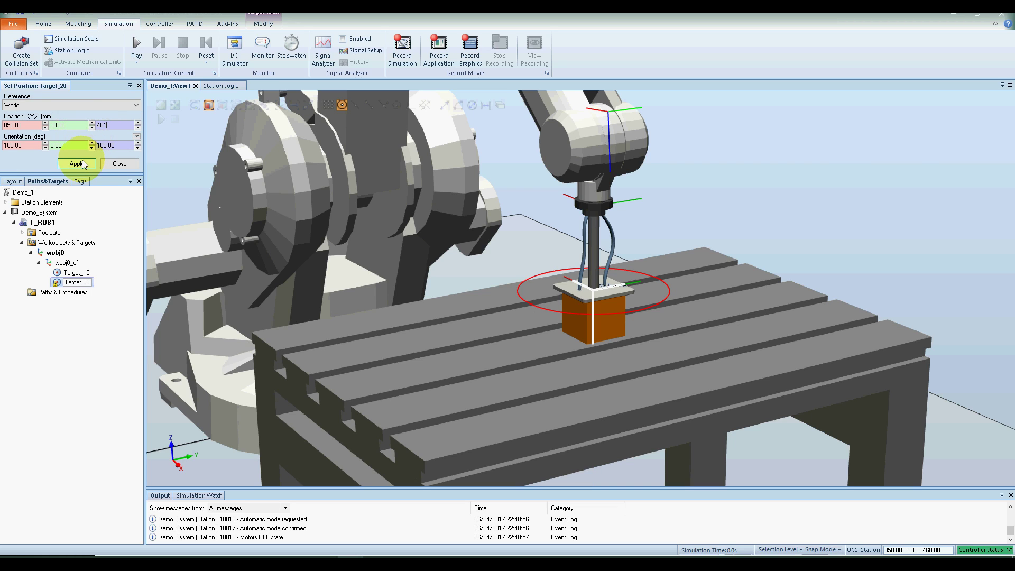
{"action": "left_click", "coordinate": [113, 164]}
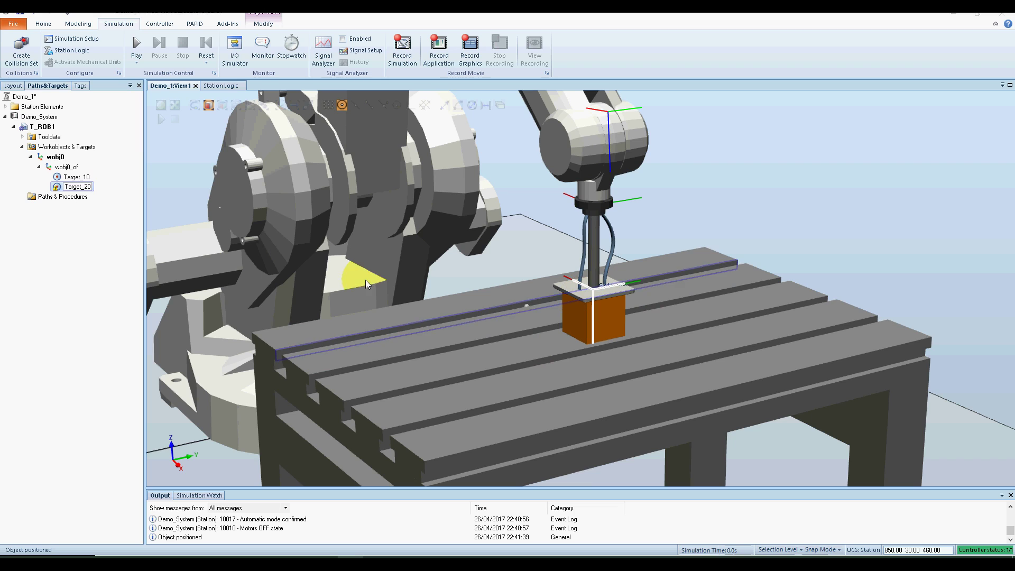
Switch diGrip on again in SC_VacuumGripper_ROB2's Properties so doAttached reads 1 and the cube attaches.
{"action": "left_click", "coordinate": [14, 85]}
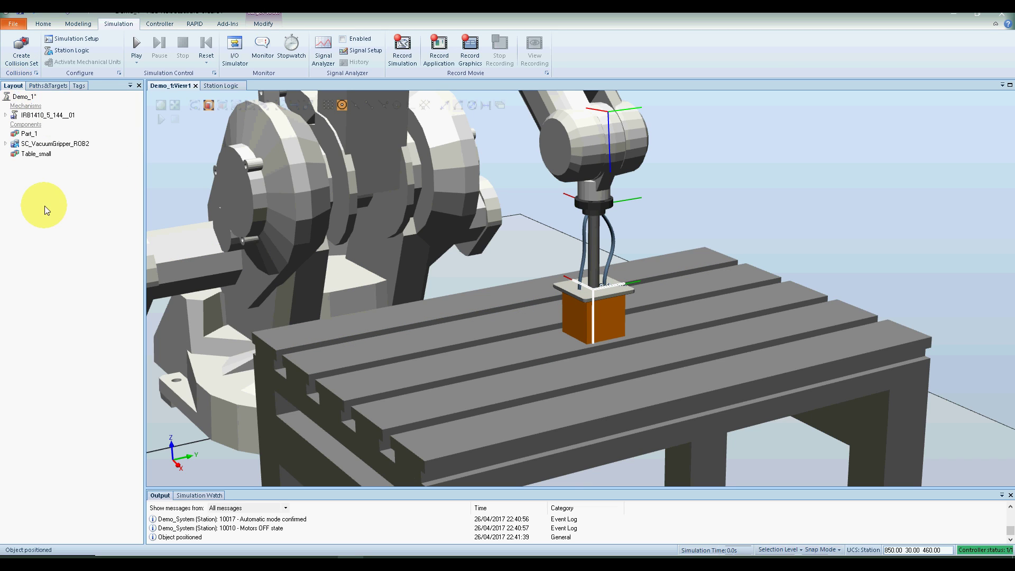
{"action": "left_click", "coordinate": [28, 144]}
{"action": "right_click", "coordinate": [28, 143]}
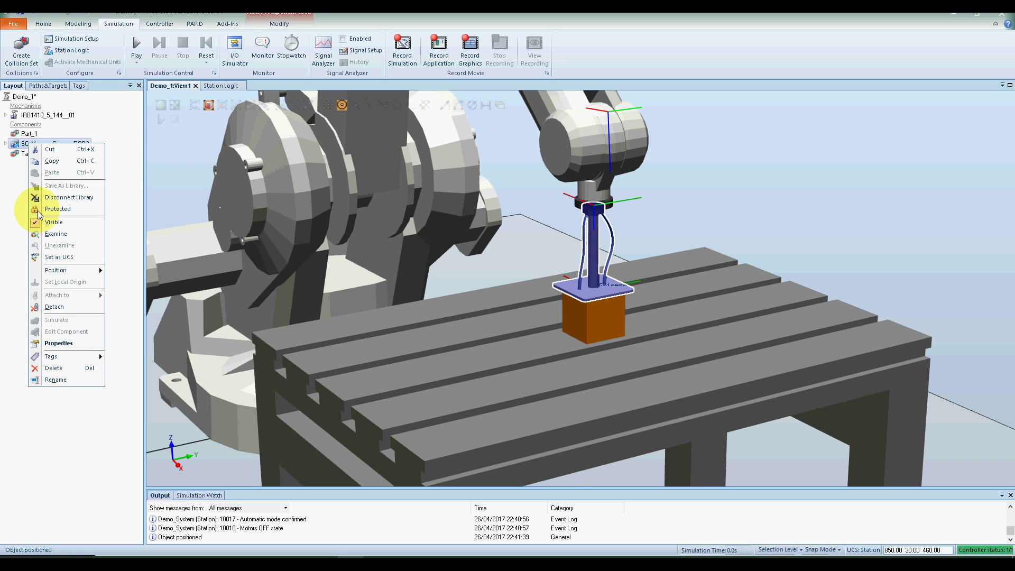
{"action": "left_click", "coordinate": [62, 346]}
{"action": "left_click", "coordinate": [90, 115]}
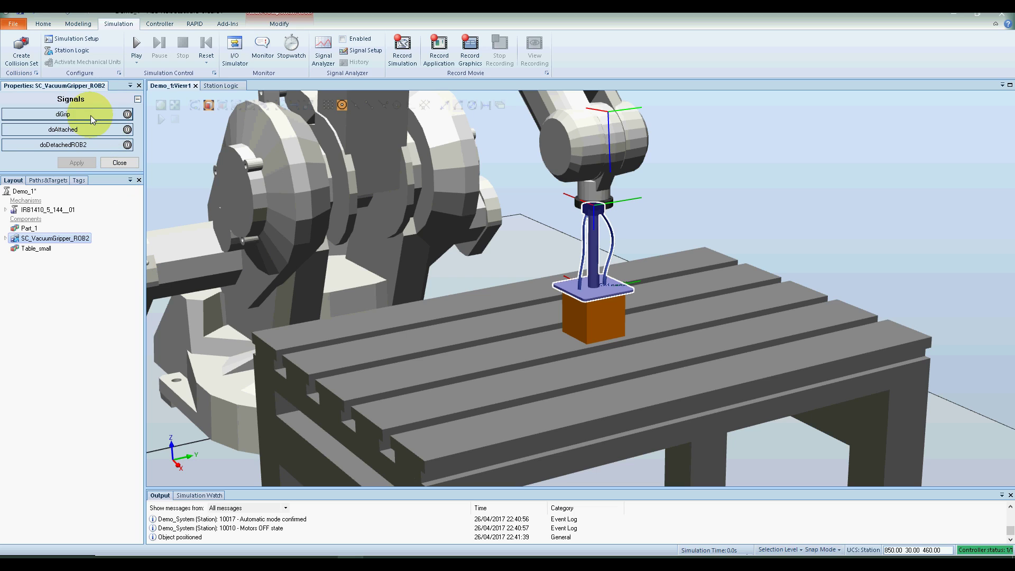
{"action": "left_click", "coordinate": [73, 113]}
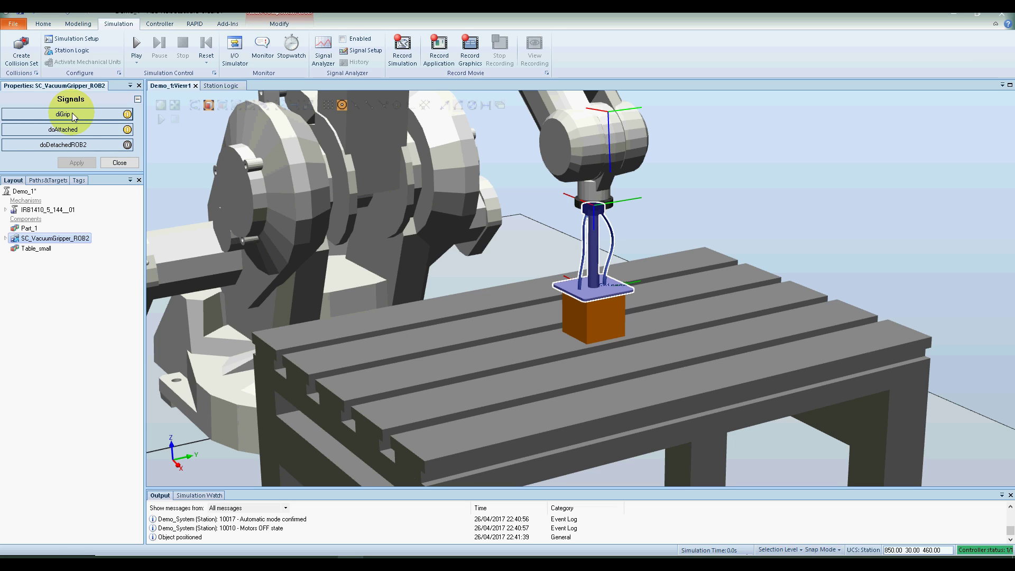
{"action": "left_click", "coordinate": [120, 162]}
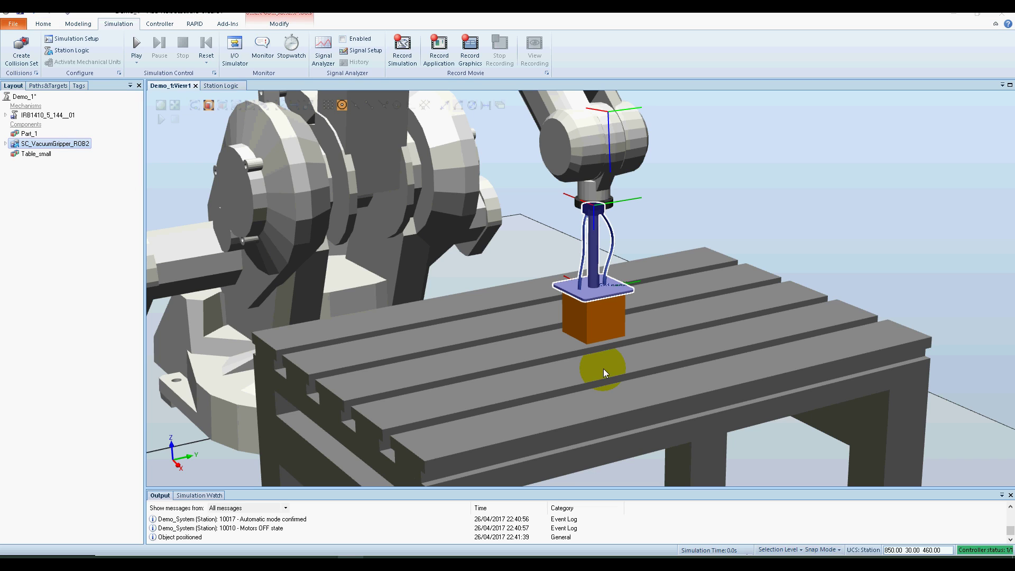
{"action": "left_click", "coordinate": [850, 243]}
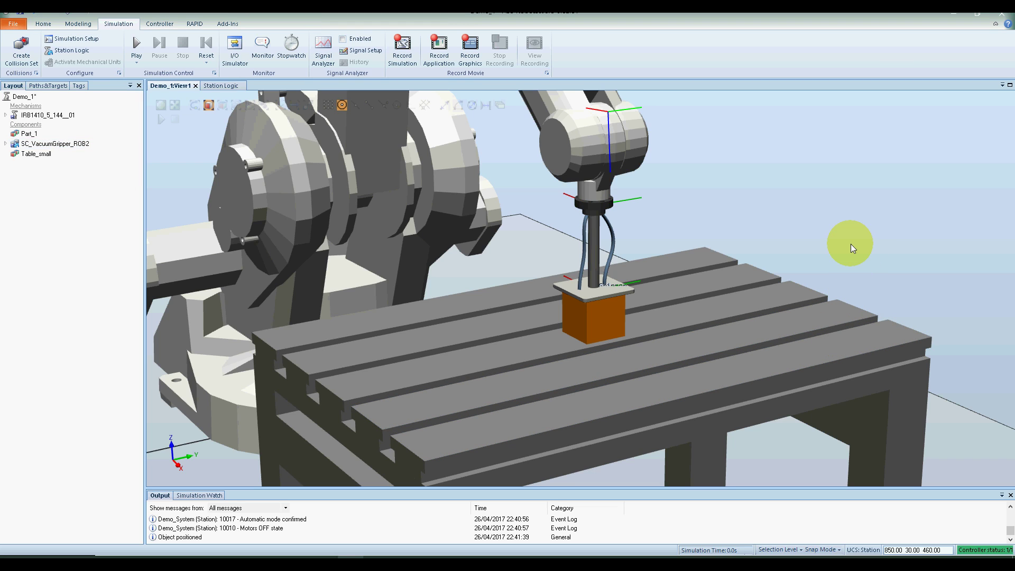
{"action": "key", "text": "super+Tab"}
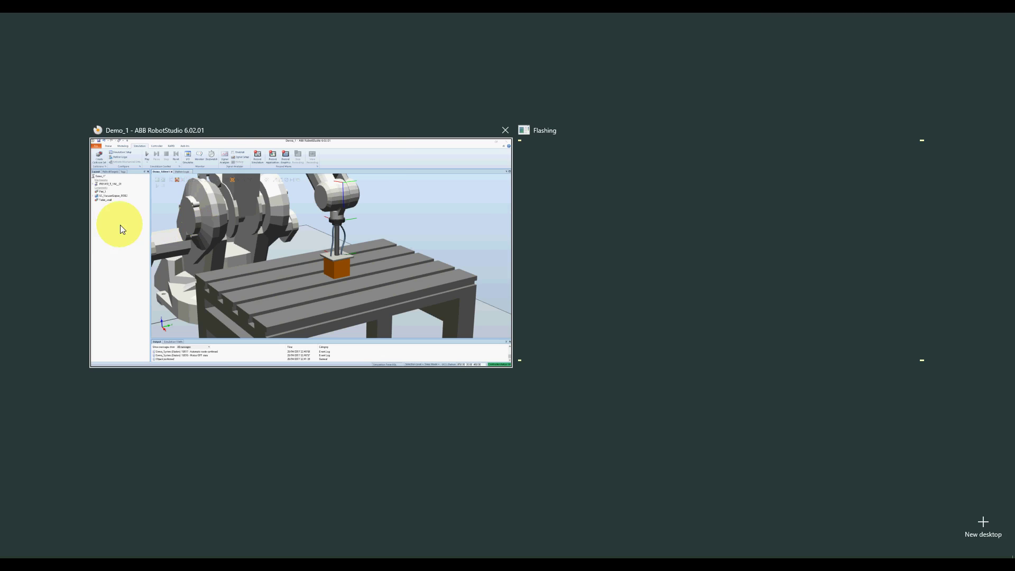
{"action": "left_click", "coordinate": [121, 226]}
{"action": "left_click", "coordinate": [687, 273]}
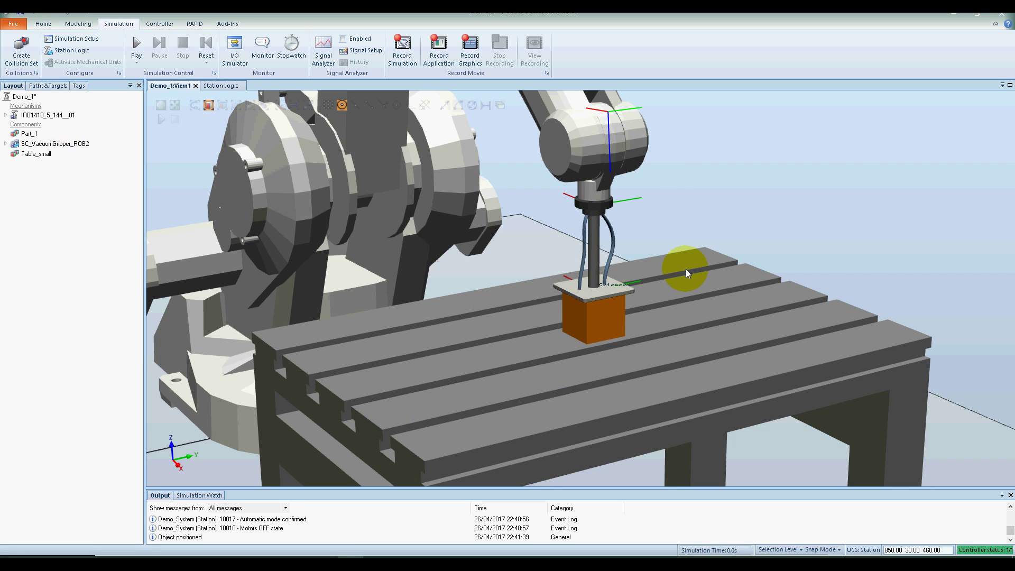
{"action": "left_click", "coordinate": [665, 315]}
{"action": "left_click", "coordinate": [627, 332]}
{"action": "left_click", "coordinate": [603, 324]}
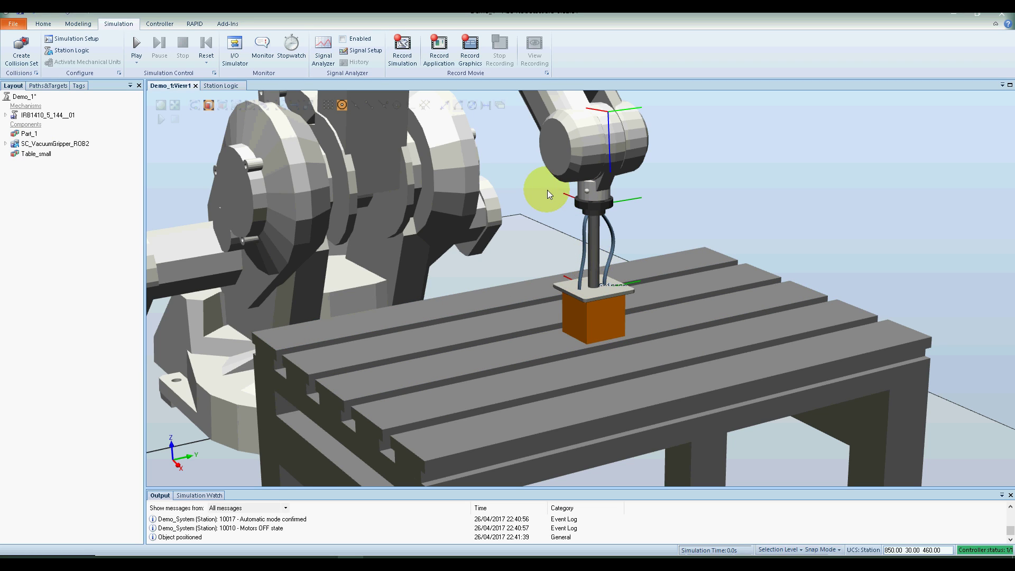
{"action": "left_click", "coordinate": [474, 316]}
{"action": "key", "text": "super+Tab"}
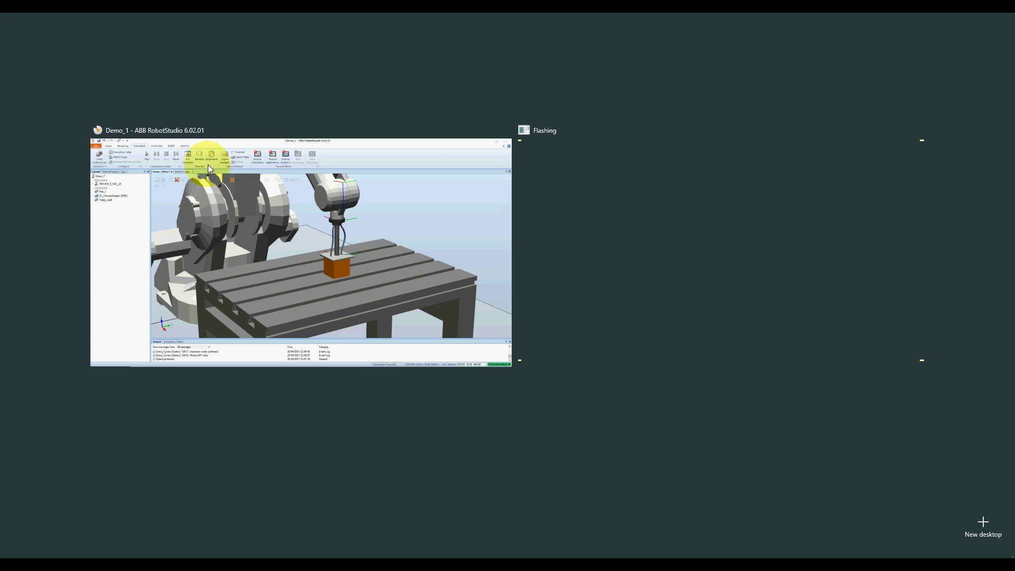